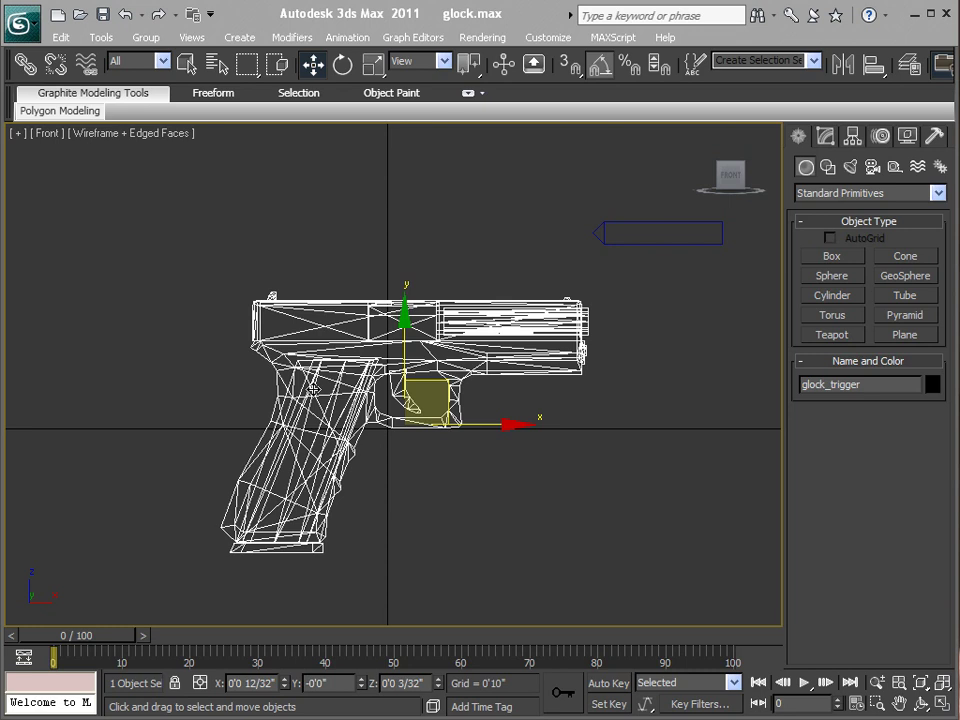
# Save glock.max with the pistol, glock_trigger and tag_master unchanged
pyautogui.hotkey('ctrl', 's')
# Shift tag_master slightly down and left and rename it tag_weapon
pyautogui.click(620, 223)
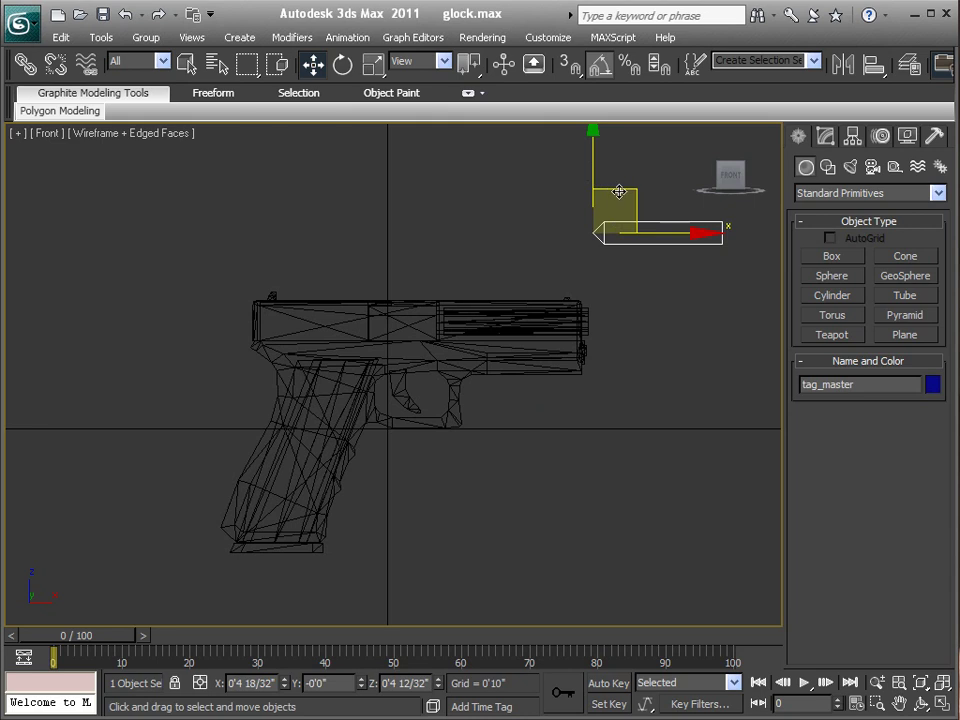
pyautogui.moveTo(619, 191); pyautogui.dragTo(587, 208)
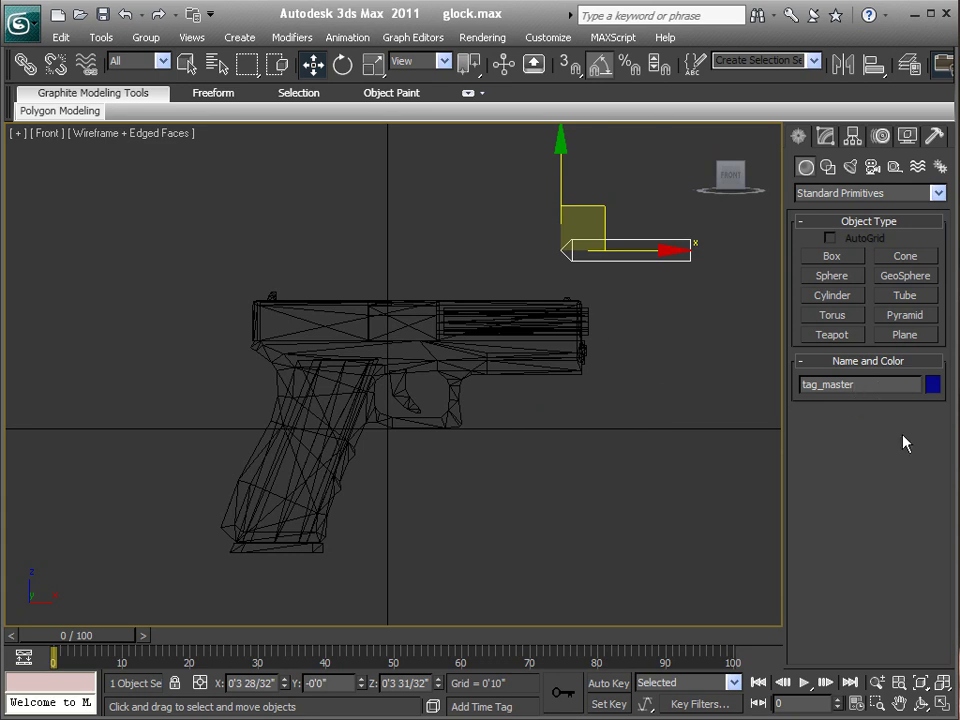
pyautogui.press('BackSpace')
pyautogui.press('BackSpace')
pyautogui.press('BackSpace')
pyautogui.press('BackSpace')
pyautogui.press('BackSpace')
pyautogui.press('BackSpace')
pyautogui.write('weapon')
# Place tag_weapon on the pistol's trigger and frame it in the front view
pyautogui.moveTo(617, 241); pyautogui.dragTo(422, 388)
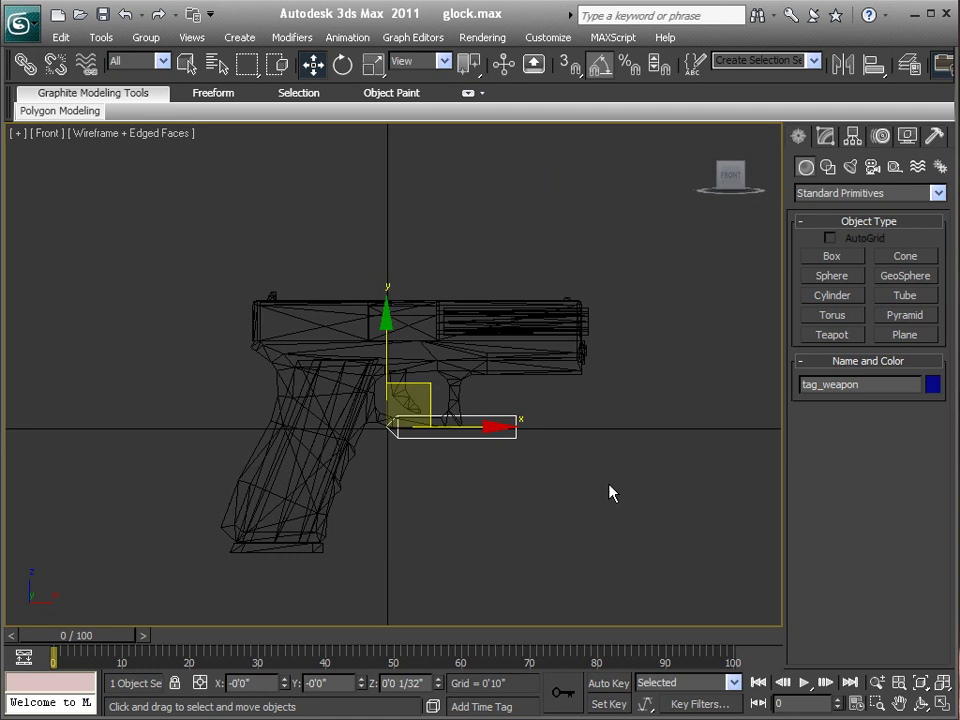
pyautogui.keyDown('alt'); pyautogui.moveTo(604, 469); pyautogui.dragTo(570, 517, button='middle'); pyautogui.keyUp('alt')
pyautogui.press('f')
pyautogui.press('z')
pyautogui.scroll(-3, 400, 378)
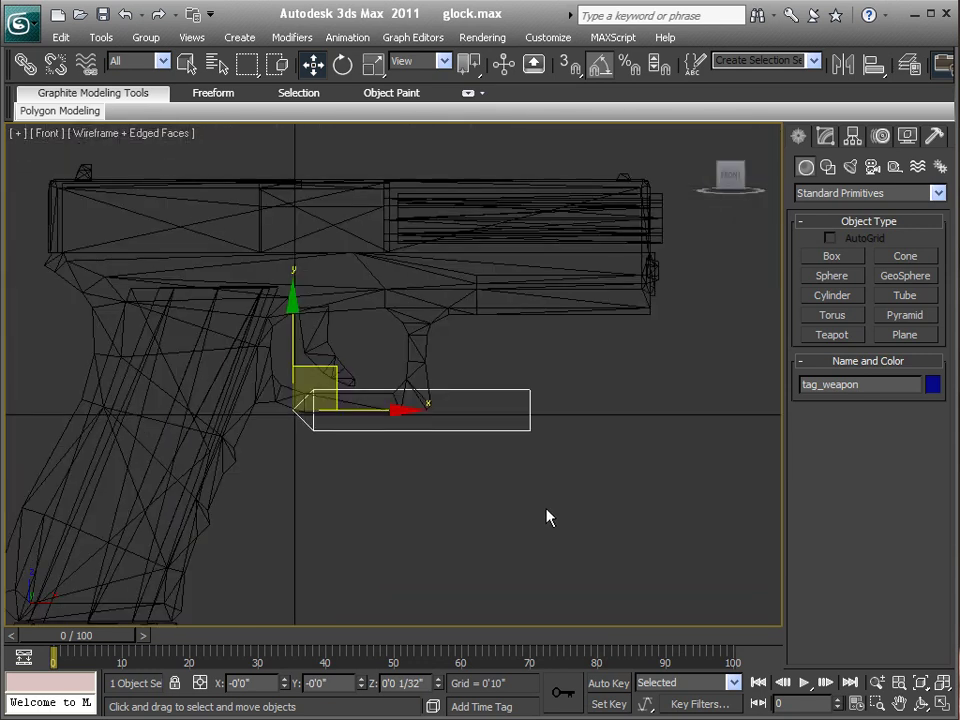
pyautogui.moveTo(568, 514); pyautogui.dragTo(624, 501, button='middle')
# Shift-drag a copy of tag_weapon up to the front of the slide
pyautogui.moveTo(440, 376); pyautogui.dragTo(428, 345)
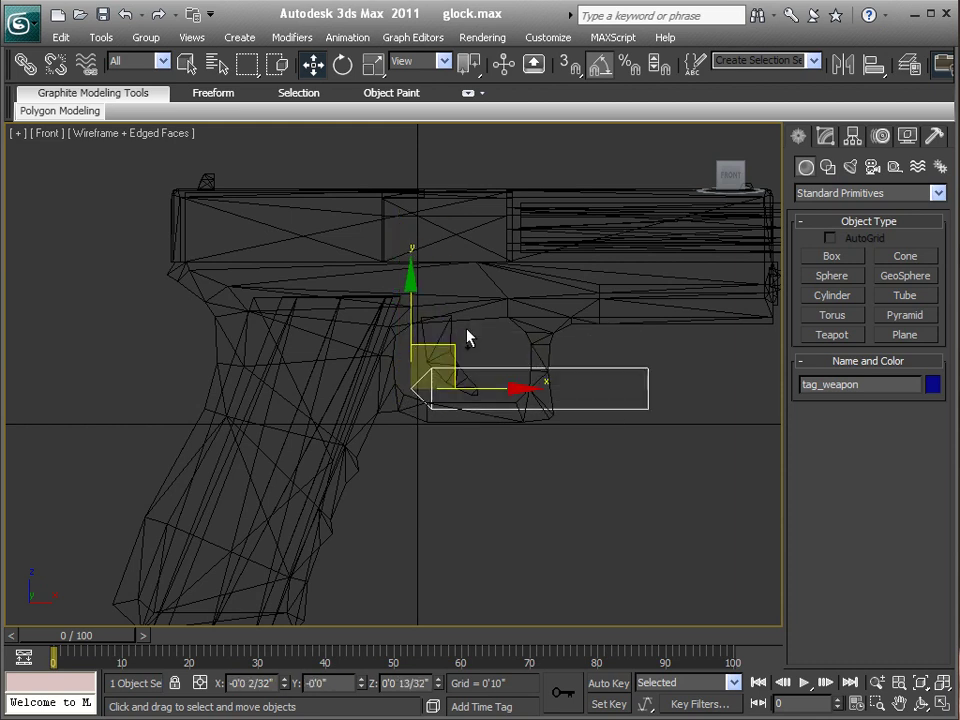
pyautogui.hotkey('ctrl', 'z')
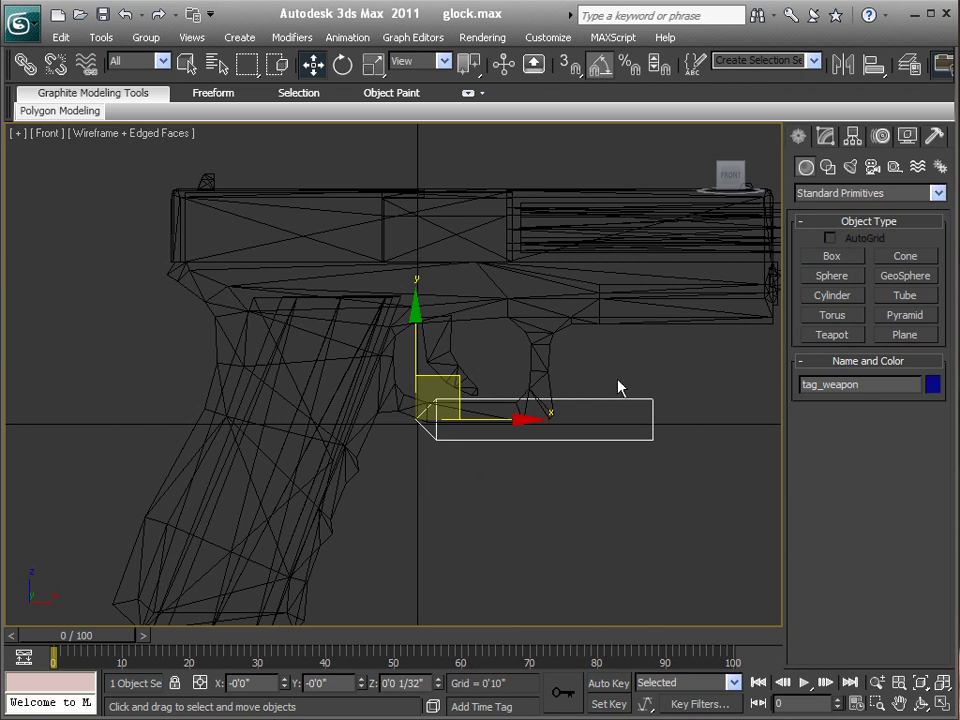
pyautogui.moveTo(631, 478); pyautogui.dragTo(572, 485, button='middle')
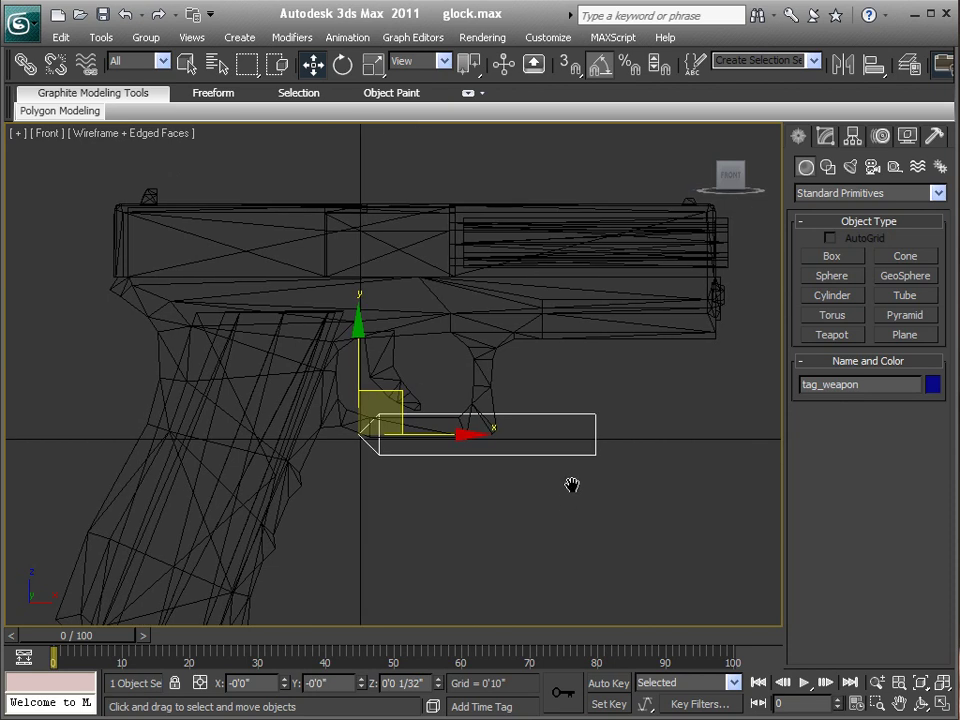
pyautogui.scroll(-2, 565, 502)
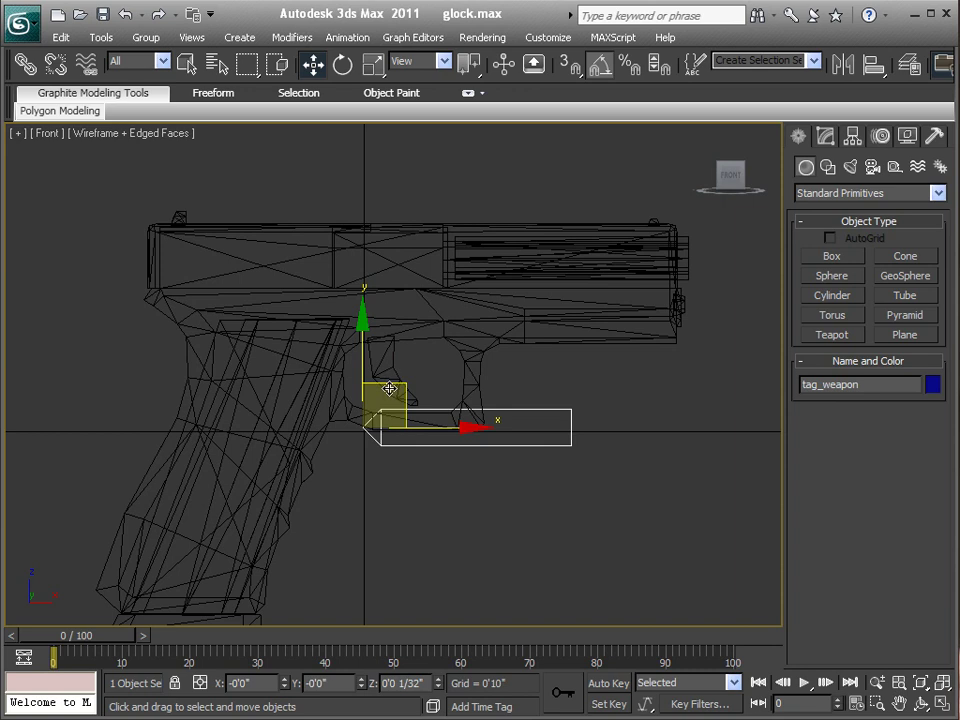
pyautogui.moveTo(392, 388)
pyautogui.keyDown('shift'); pyautogui.mouseDown()
pyautogui.moveTo(641, 241)
pyautogui.moveTo(678, 252)
pyautogui.moveTo(712, 214)
pyautogui.mouseUp(); pyautogui.keyUp('shift')
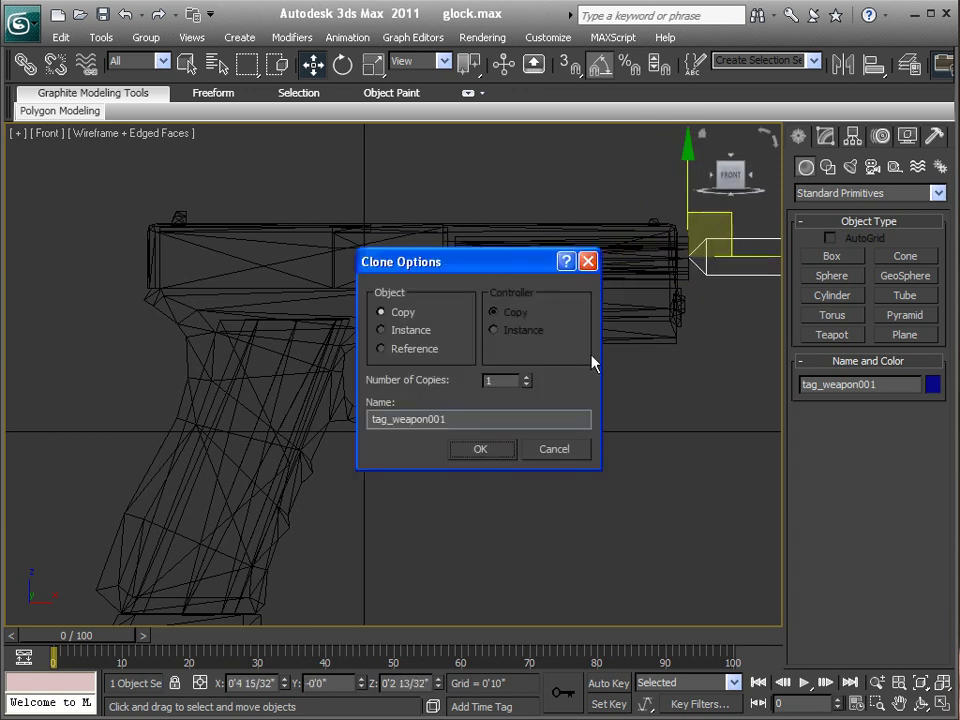
# Accept the tag_weapon001 copy at the muzzle and rename it tag_flash
pyautogui.click(484, 447)
pyautogui.moveTo(606, 356); pyautogui.dragTo(301, 381, button='middle')
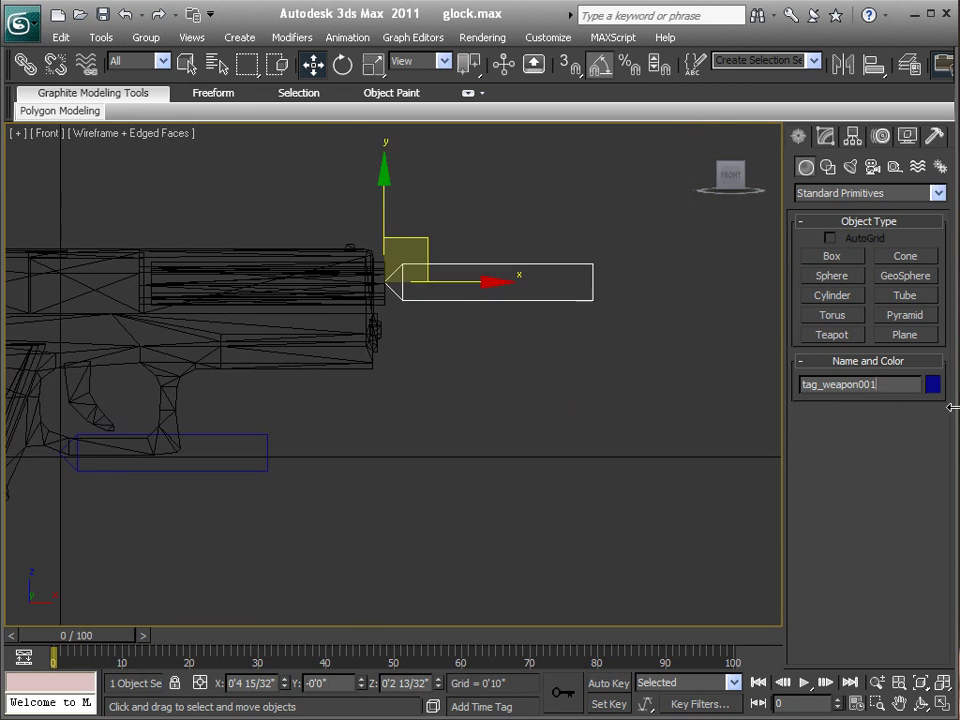
pyautogui.press('BackSpace')
pyautogui.press('BackSpace')
pyautogui.press('BackSpace')
pyautogui.press('BackSpace')
pyautogui.press('BackSpace')
pyautogui.press('BackSpace')
pyautogui.press('BackSpace')
pyautogui.press('BackSpace')
pyautogui.press('BackSpace')
pyautogui.write('flash')
# Clone tag_flash below the barrel ahead of the trigger guard and name the copy tag_laser
pyautogui.moveTo(459, 476); pyautogui.dragTo(678, 462, button='middle')
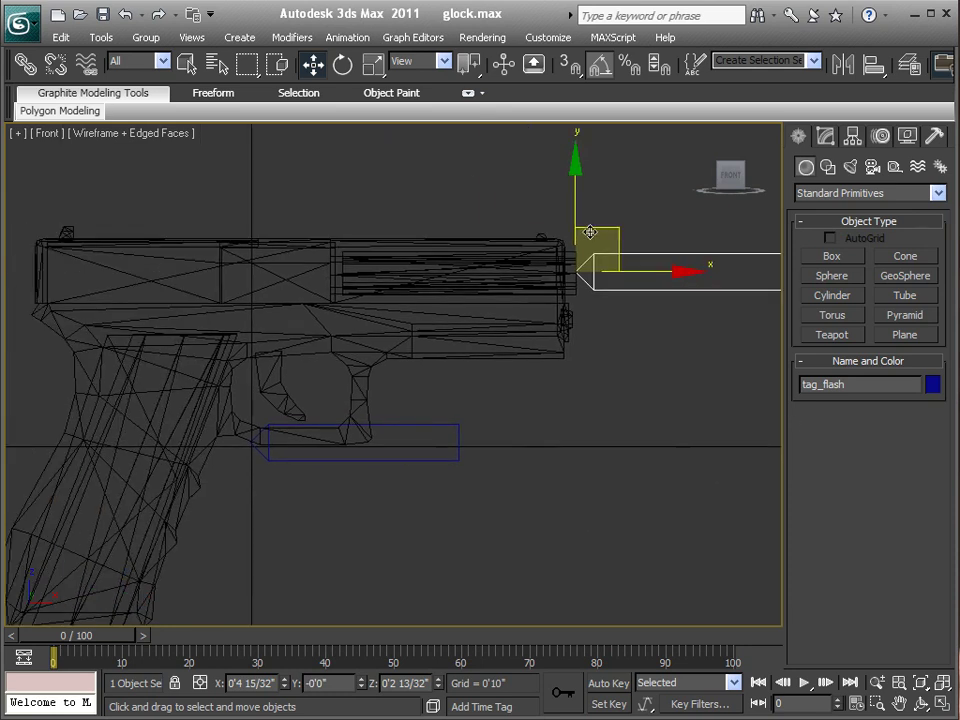
pyautogui.moveTo(606, 232)
pyautogui.keyDown('shift'); pyautogui.mouseDown()
pyautogui.moveTo(608, 331)
pyautogui.moveTo(443, 348)
pyautogui.mouseUp(); pyautogui.keyUp('shift')
pyautogui.click(482, 448)
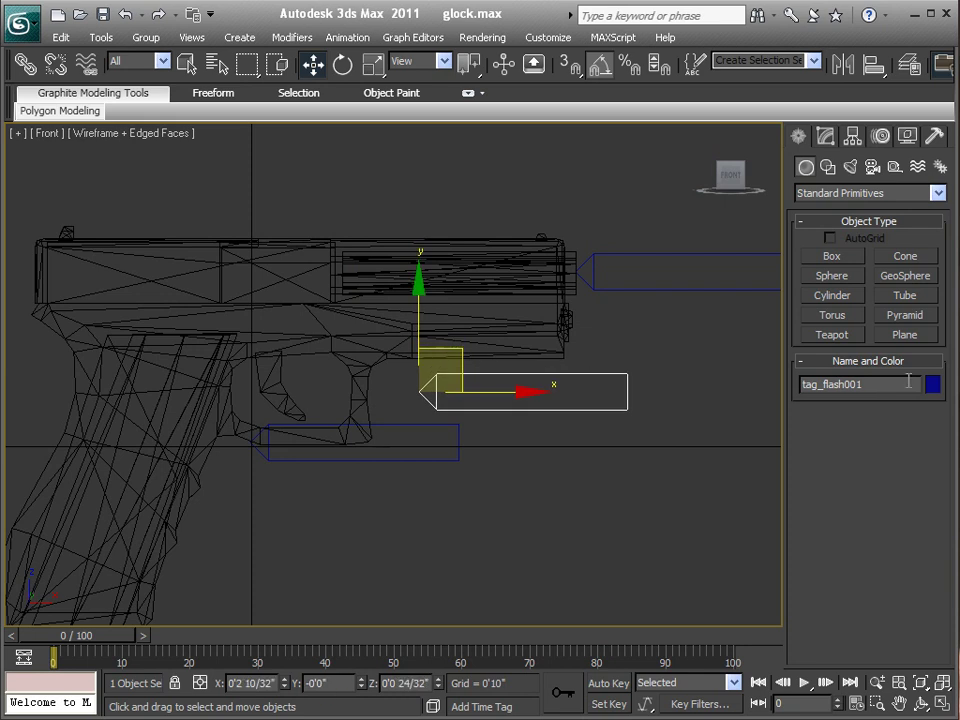
pyautogui.press('BackSpace')
pyautogui.press('BackSpace')
pyautogui.press('BackSpace')
pyautogui.press('BackSpace')
pyautogui.press('BackSpace')
pyautogui.press('BackSpace')
pyautogui.press('BackSpace')
pyautogui.press('BackSpace')
pyautogui.write('laser')
pyautogui.scroll(-1, 559, 444)
pyautogui.scroll(4, 519, 375)
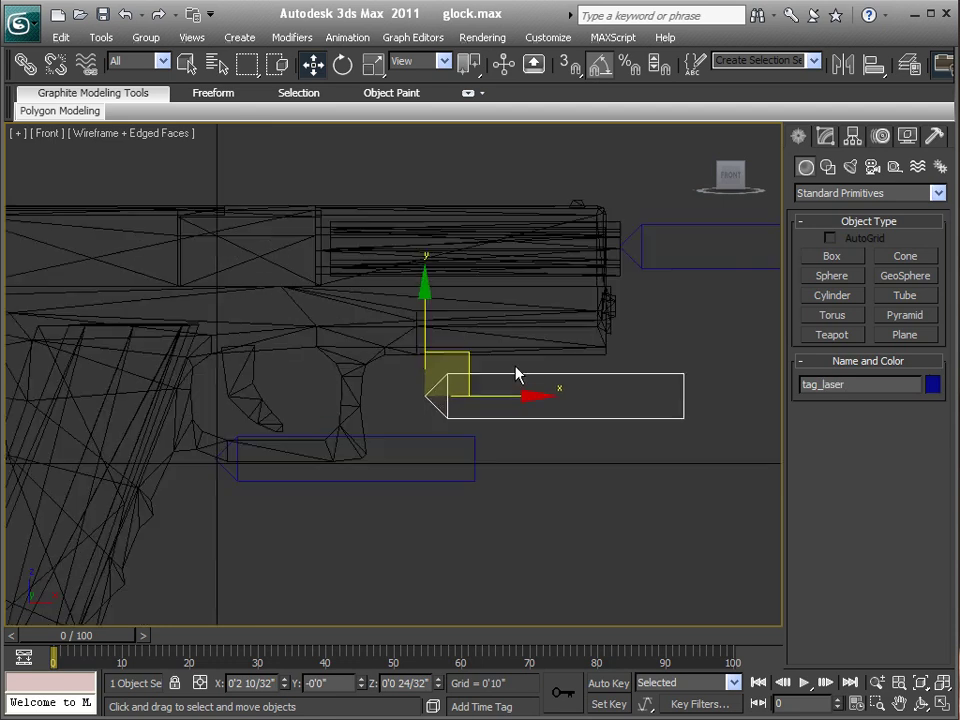
pyautogui.scroll(-3, 538, 309)
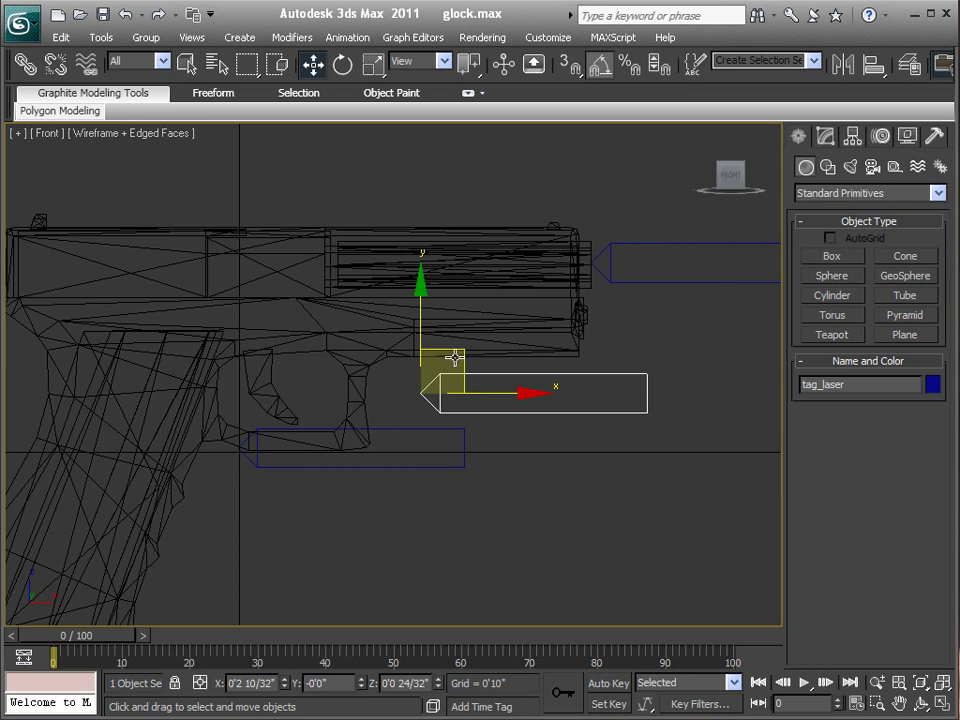
# Copy tag_laser onto the slide as tag_laser001 and tilt it at an angle
pyautogui.moveTo(450, 352)
pyautogui.keyDown('shift'); pyautogui.mouseDown()
pyautogui.moveTo(343, 232)
pyautogui.moveTo(247, 222)
pyautogui.mouseUp(); pyautogui.keyUp('shift')
pyautogui.click(482, 448)
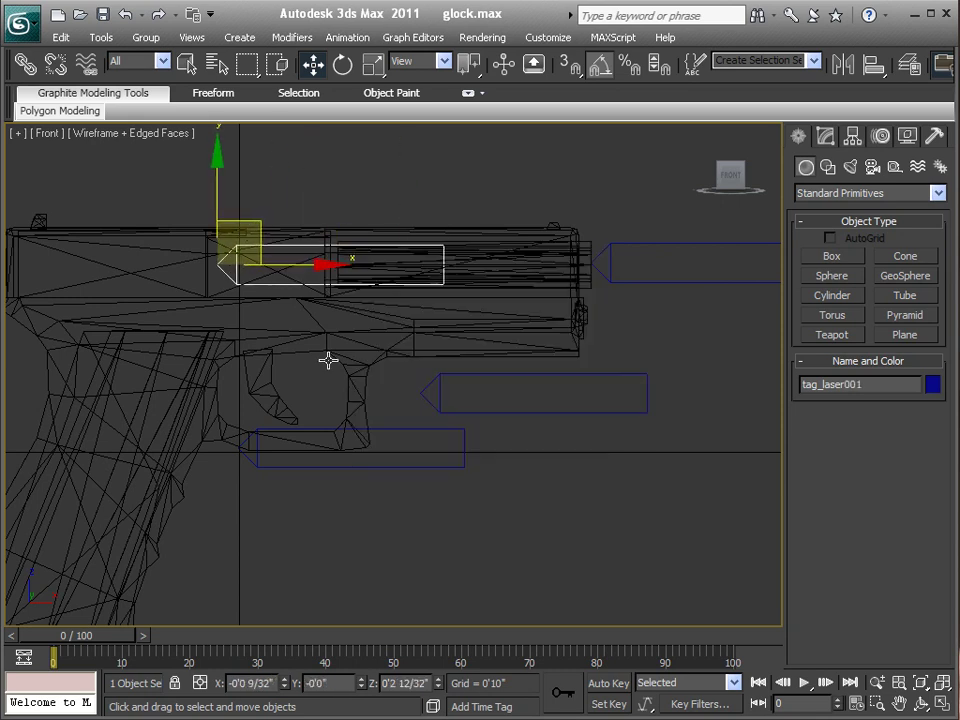
pyautogui.rightClick(275, 266)
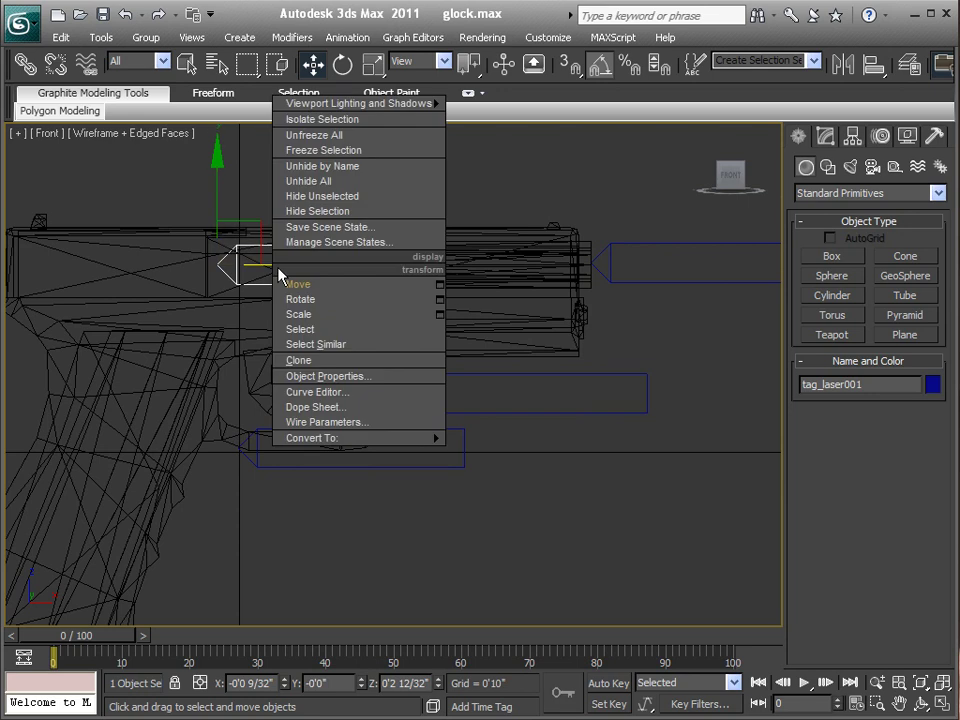
pyautogui.click(300, 299)
pyautogui.moveTo(279, 270); pyautogui.dragTo(198, 189)
# In the top view push tag_laser001 out to the gun's side, then reselect it in front view
pyautogui.press('t')
pyautogui.rightClick(451, 323)
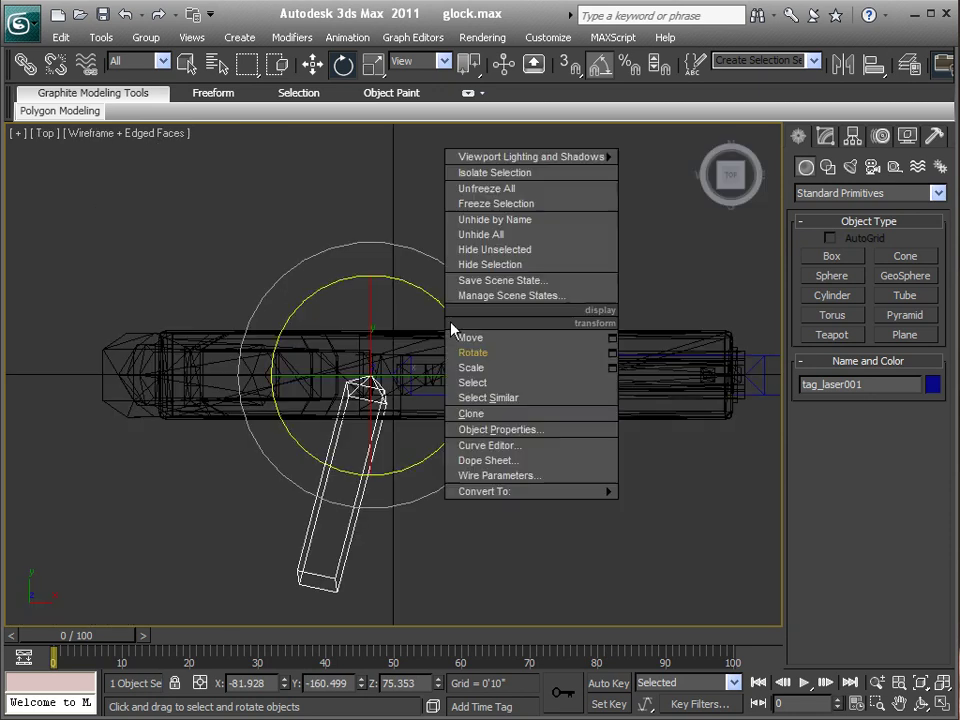
pyautogui.click(478, 339)
pyautogui.moveTo(420, 328); pyautogui.dragTo(402, 421)
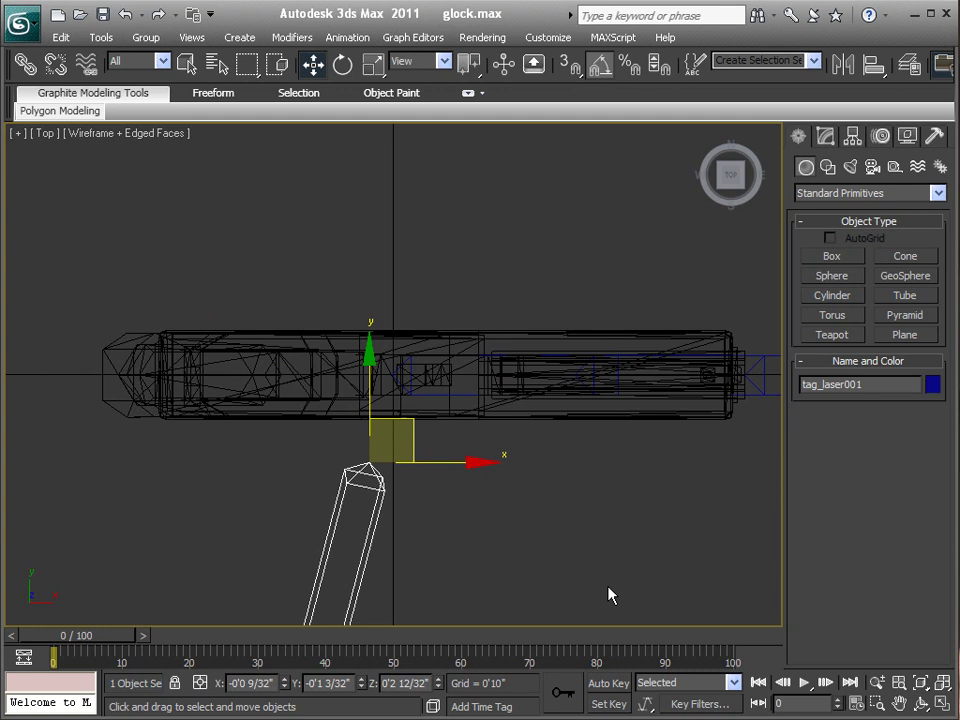
pyautogui.moveTo(547, 573); pyautogui.dragTo(555, 566, button='middle')
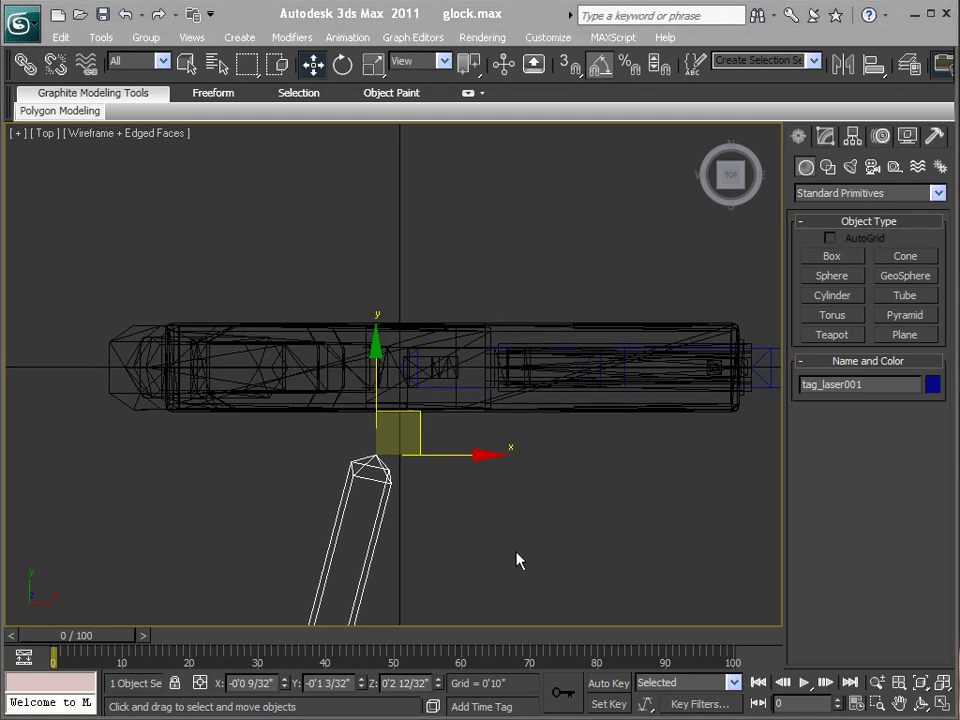
pyautogui.click(508, 553)
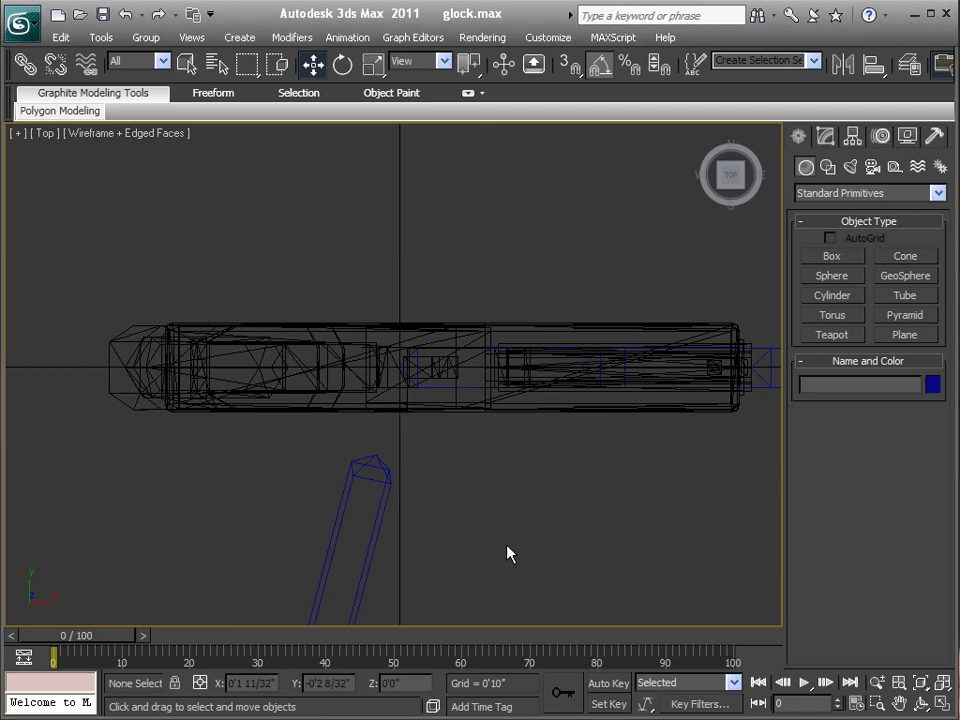
pyautogui.press('f')
pyautogui.moveTo(527, 508); pyautogui.dragTo(531, 591, button='middle')
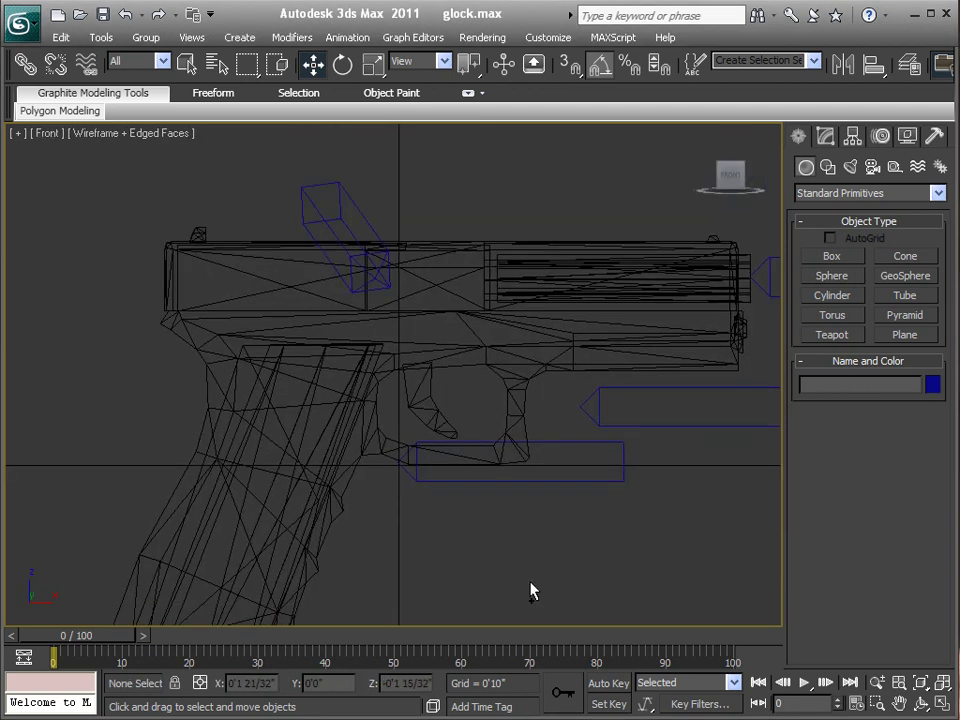
pyautogui.moveTo(369, 155); pyautogui.dragTo(326, 197)
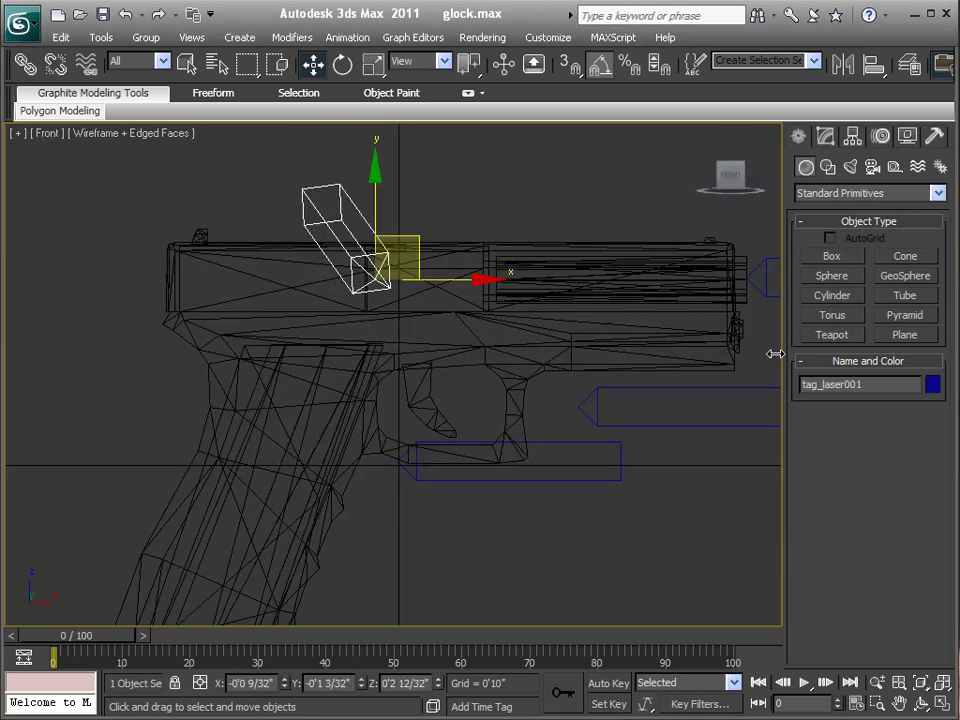
# Rename tag_laser001 to tag_eject and reselect it over the ejection port
pyautogui.press('BackSpace')
pyautogui.press('BackSpace')
pyautogui.press('BackSpace')
pyautogui.press('BackSpace')
pyautogui.press('BackSpace')
pyautogui.press('BackSpace')
pyautogui.press('BackSpace')
pyautogui.press('BackSpace')
pyautogui.write('eject')
pyautogui.click(511, 243)
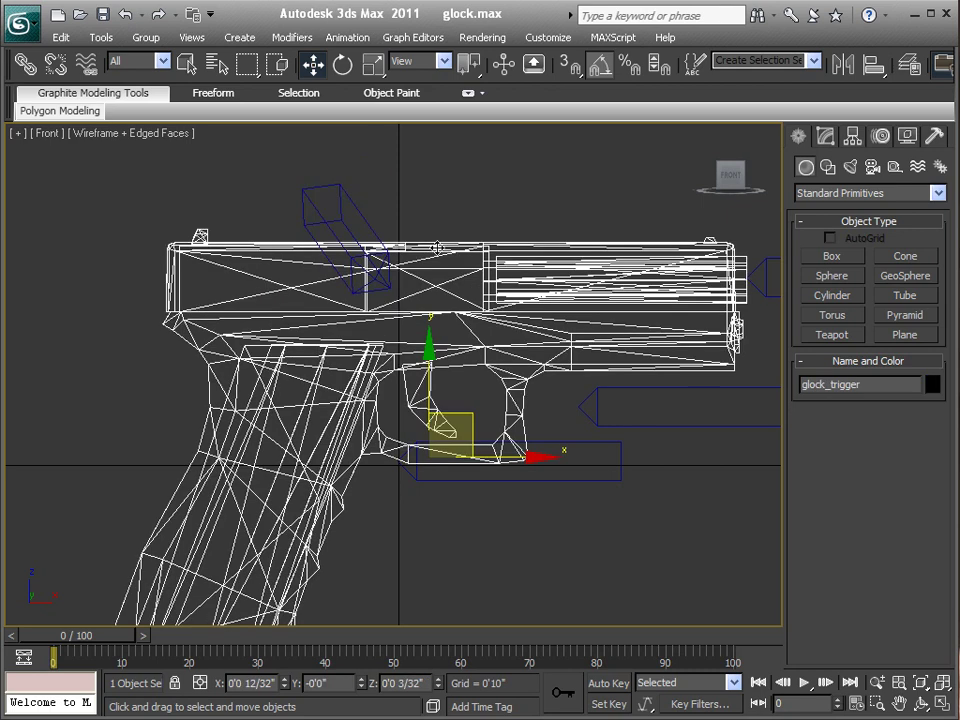
pyautogui.click(336, 207)
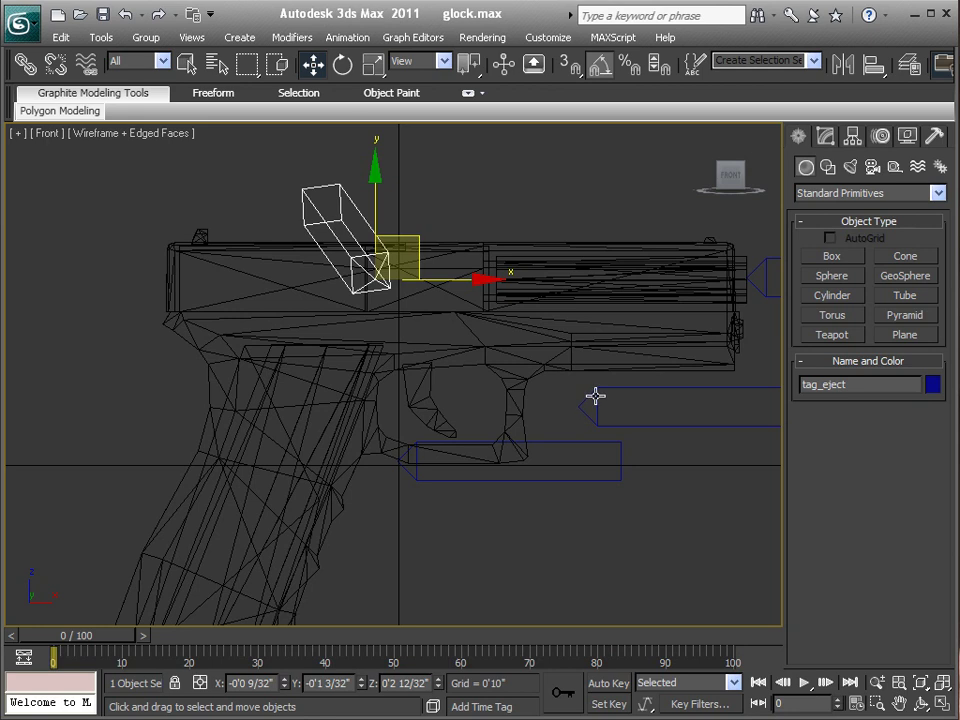
pyautogui.moveTo(583, 476); pyautogui.dragTo(546, 426, button='middle')
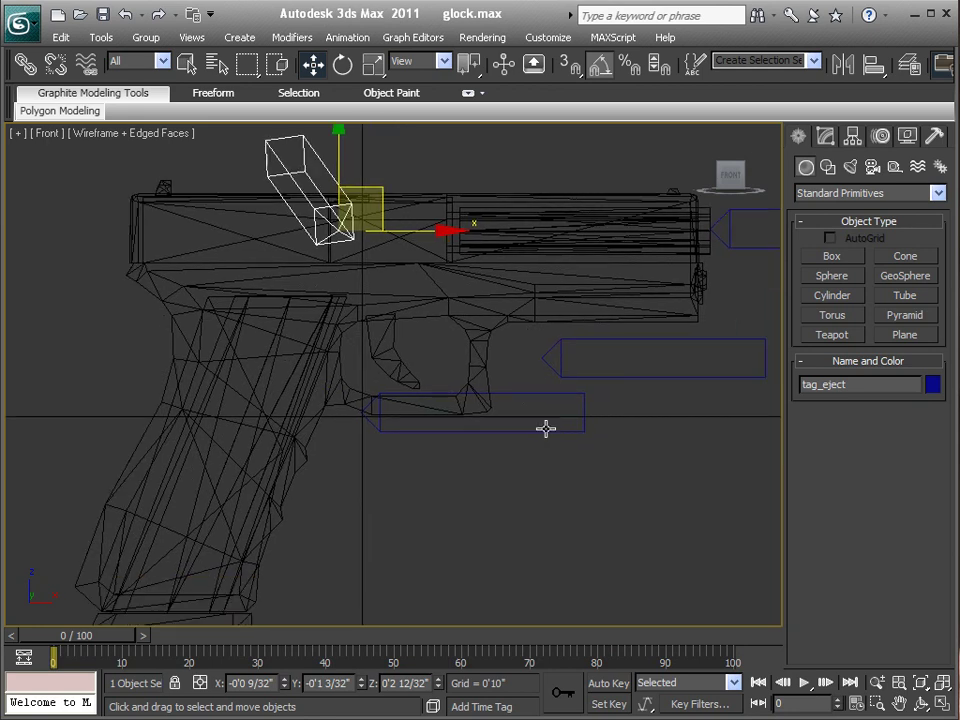
pyautogui.scroll(-1, 546, 426)
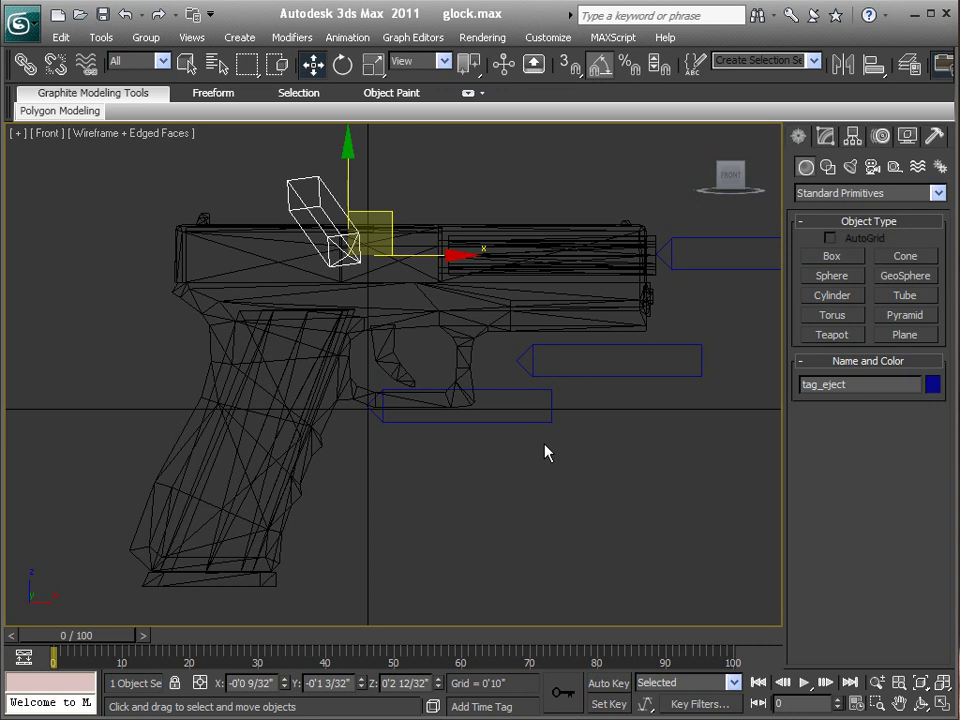
# Link the muzzle, laser and eject tags as children of tag_weapon
pyautogui.moveTo(566, 438); pyautogui.dragTo(506, 396, button='middle')
pyautogui.keyDown('ctrl'); pyautogui.click(669, 227); pyautogui.keyUp('ctrl')
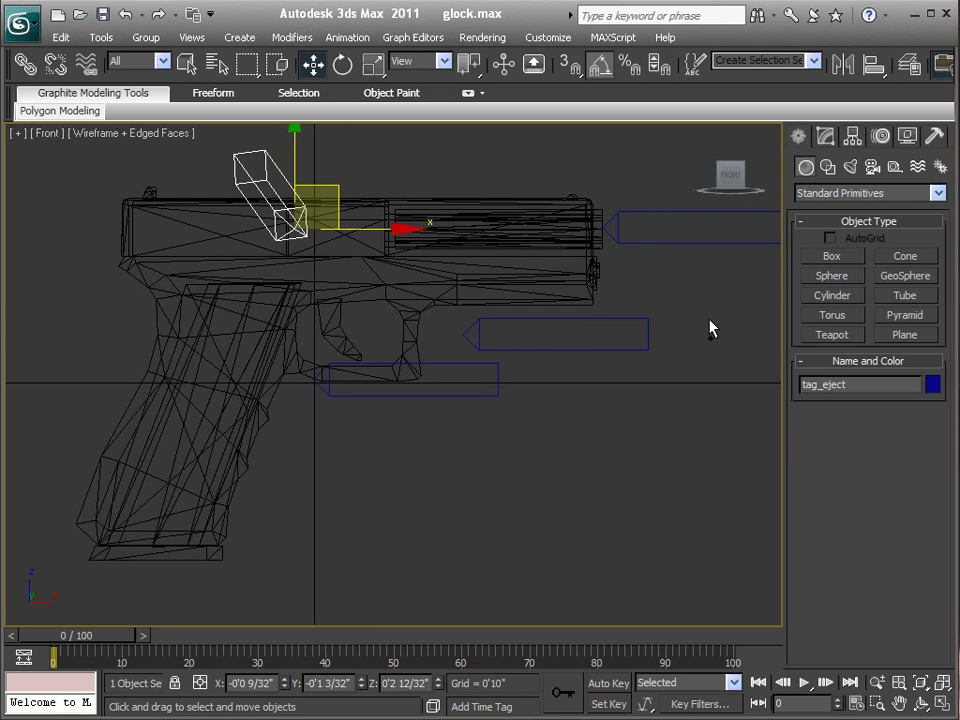
pyautogui.keyDown('ctrl'); pyautogui.click(600, 349); pyautogui.keyUp('ctrl')
pyautogui.keyDown('ctrl'); pyautogui.click(490, 395); pyautogui.keyUp('ctrl')
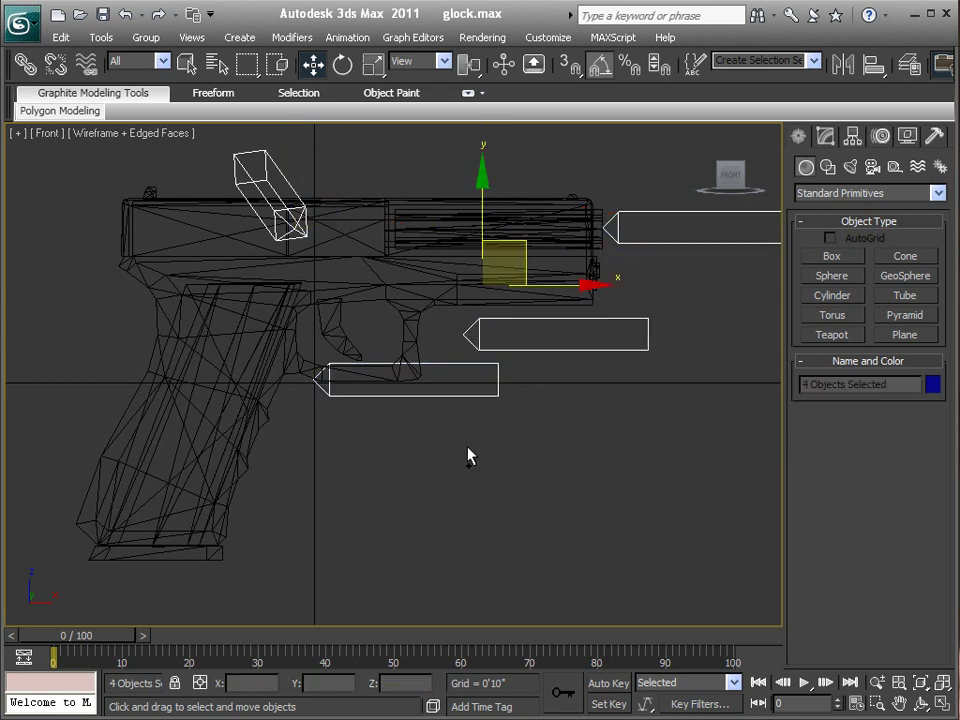
pyautogui.click(25, 63)
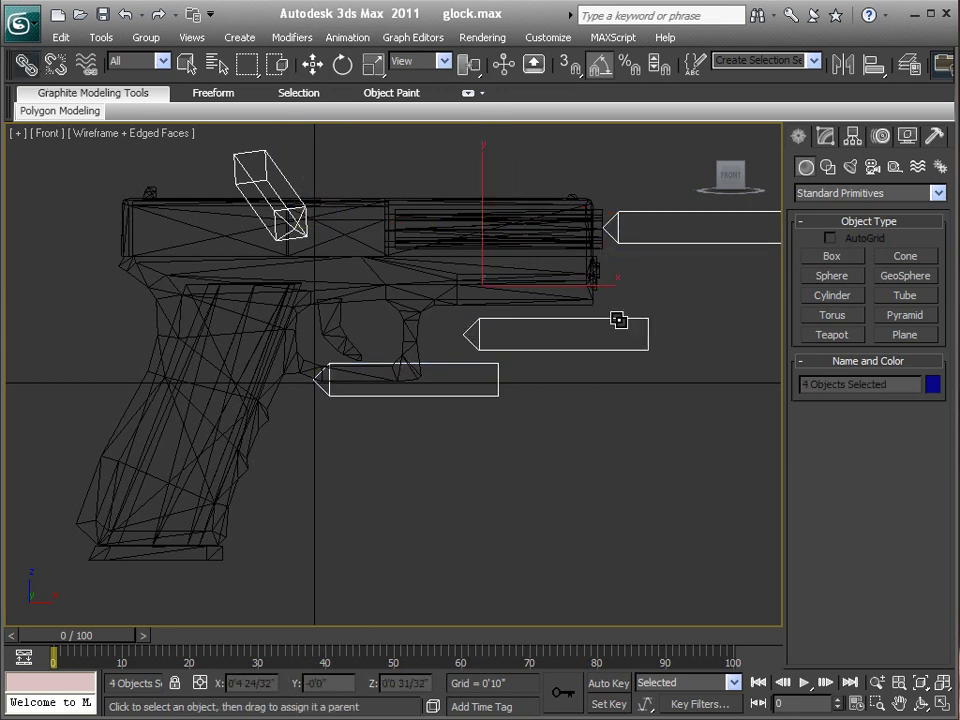
pyautogui.keyDown('alt'); pyautogui.click(495, 386); pyautogui.keyUp('alt')
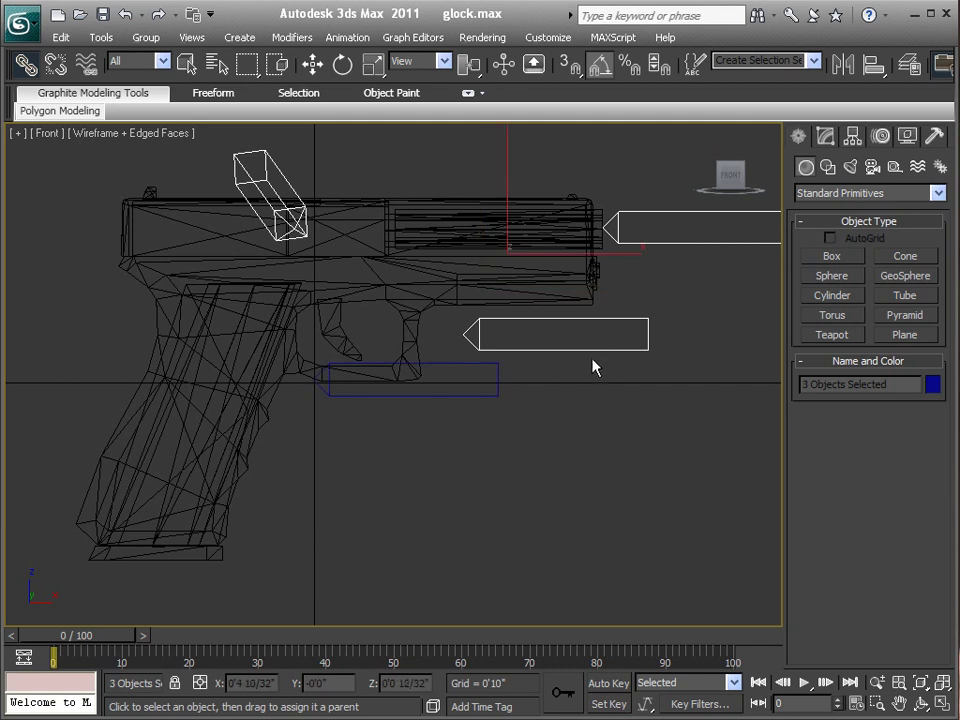
pyautogui.moveTo(592, 350); pyautogui.dragTo(495, 388)
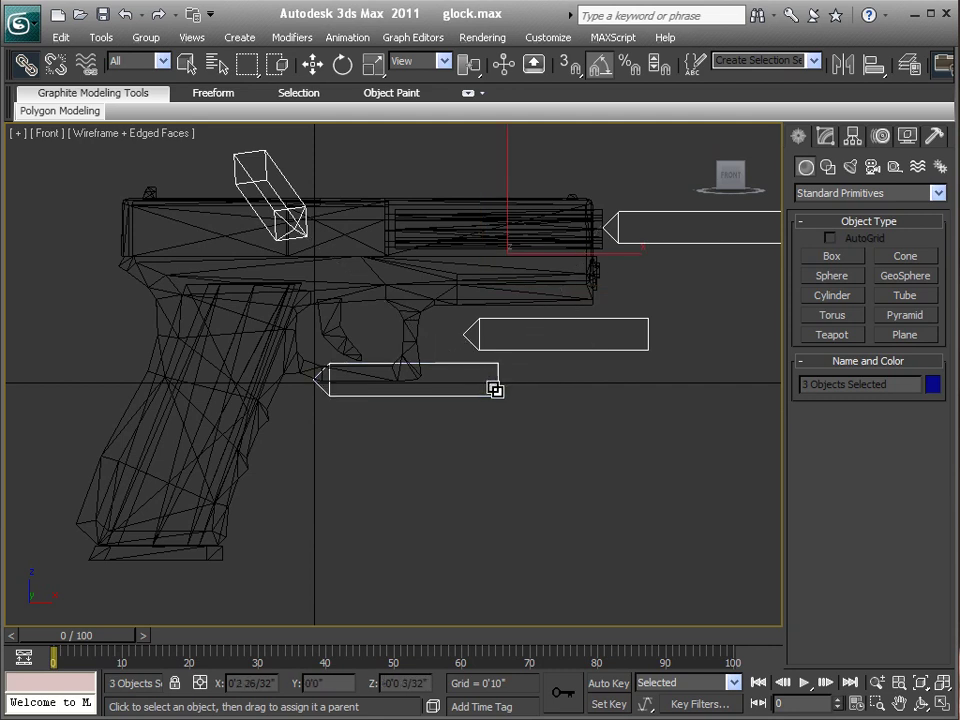
# Move tag_weapon to confirm the linked tags follow, undoing an accidental gun move
pyautogui.rightClick(495, 398)
pyautogui.click(418, 394)
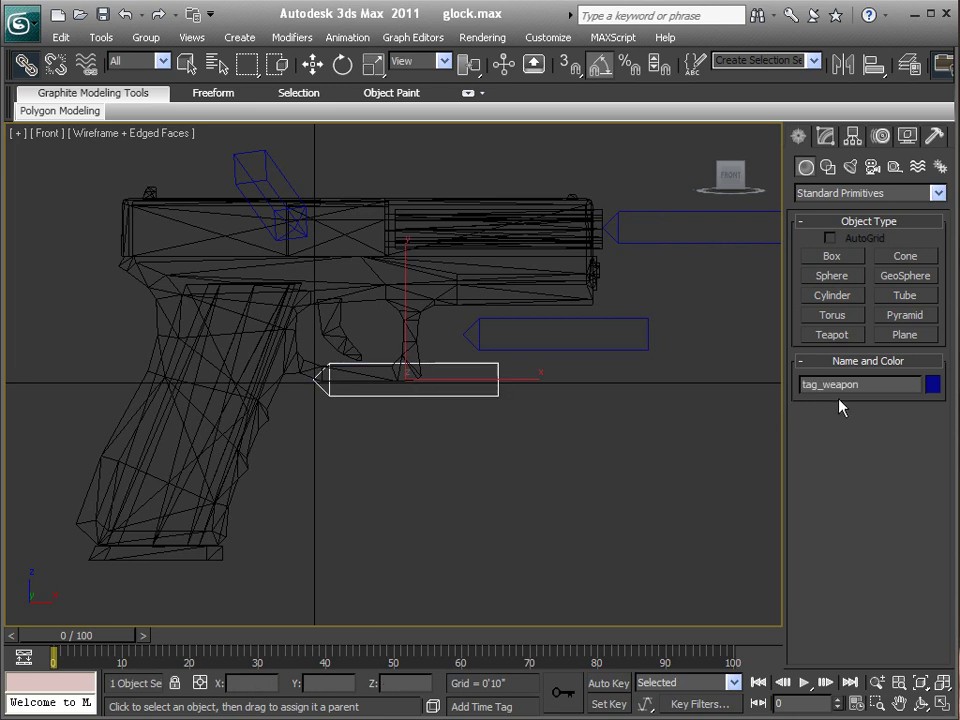
pyautogui.rightClick(433, 368)
pyautogui.click(436, 385)
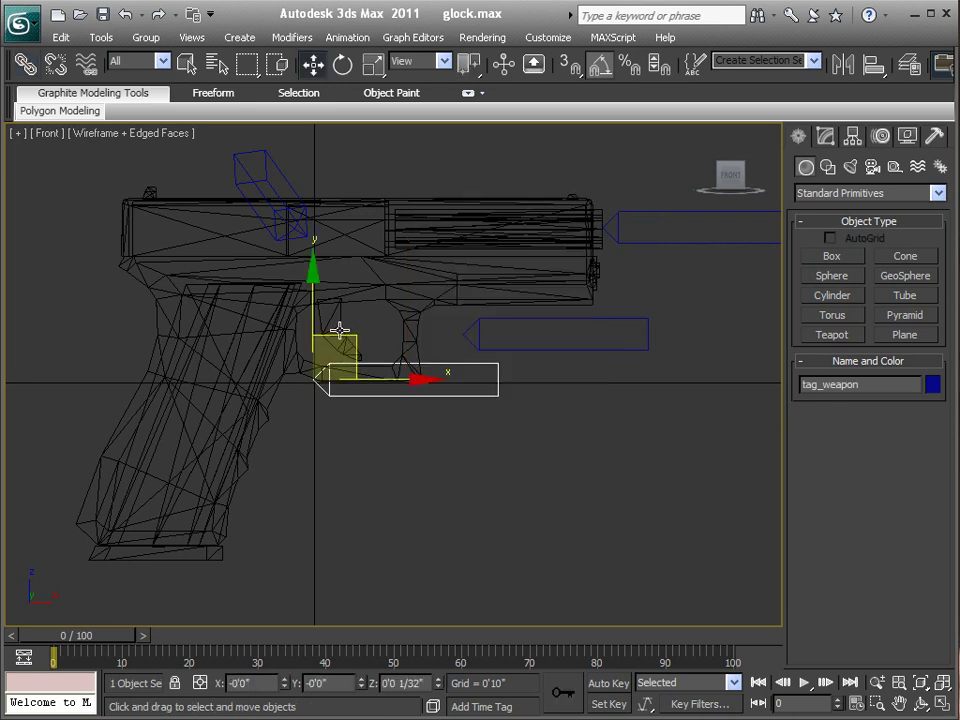
pyautogui.moveTo(337, 326); pyautogui.dragTo(338, 303)
pyautogui.hotkey('ctrl', 'z')
pyautogui.hotkey('ctrl', 'z')
pyautogui.moveTo(341, 327)
pyautogui.mouseDown()
pyautogui.moveTo(416, 385)
pyautogui.moveTo(392, 389)
pyautogui.moveTo(349, 349)
pyautogui.mouseUp()
pyautogui.keyDown('ctrl'); pyautogui.click(591, 349); pyautogui.keyUp('ctrl')
pyautogui.click(610, 395)
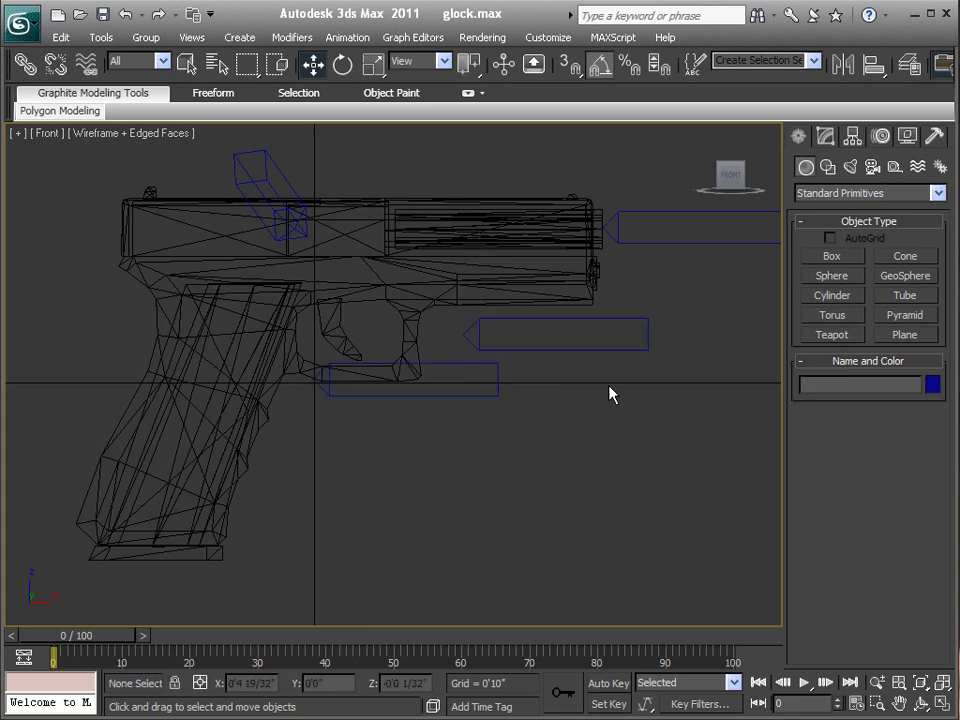
pyautogui.click(630, 349)
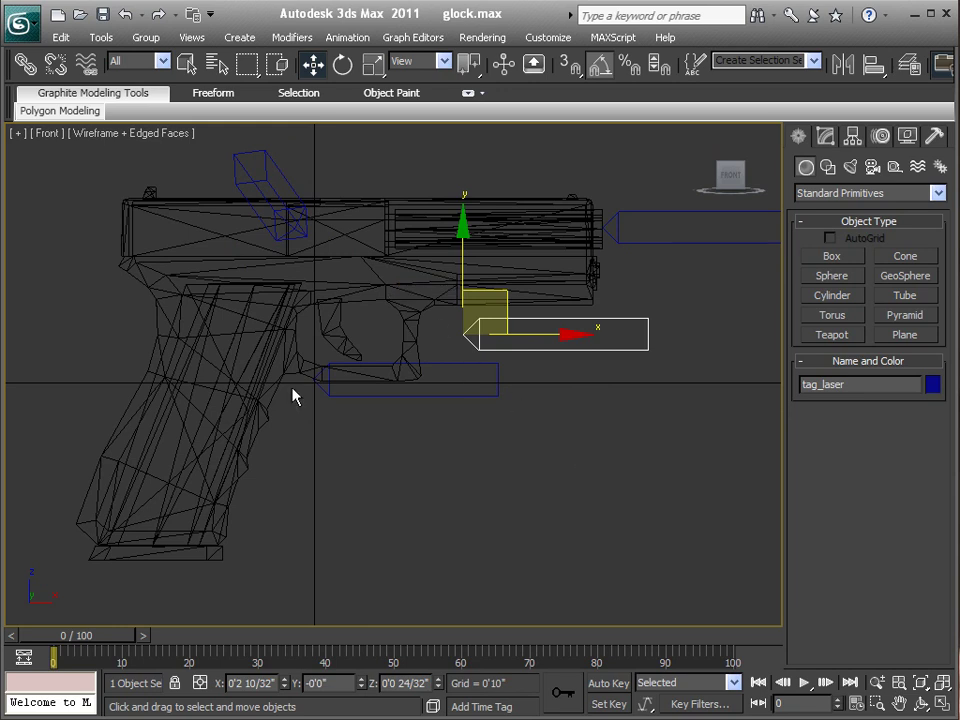
pyautogui.moveTo(497, 292)
pyautogui.mouseDown()
pyautogui.moveTo(505, 298)
pyautogui.moveTo(497, 293)
pyautogui.mouseUp()
pyautogui.click(287, 40)
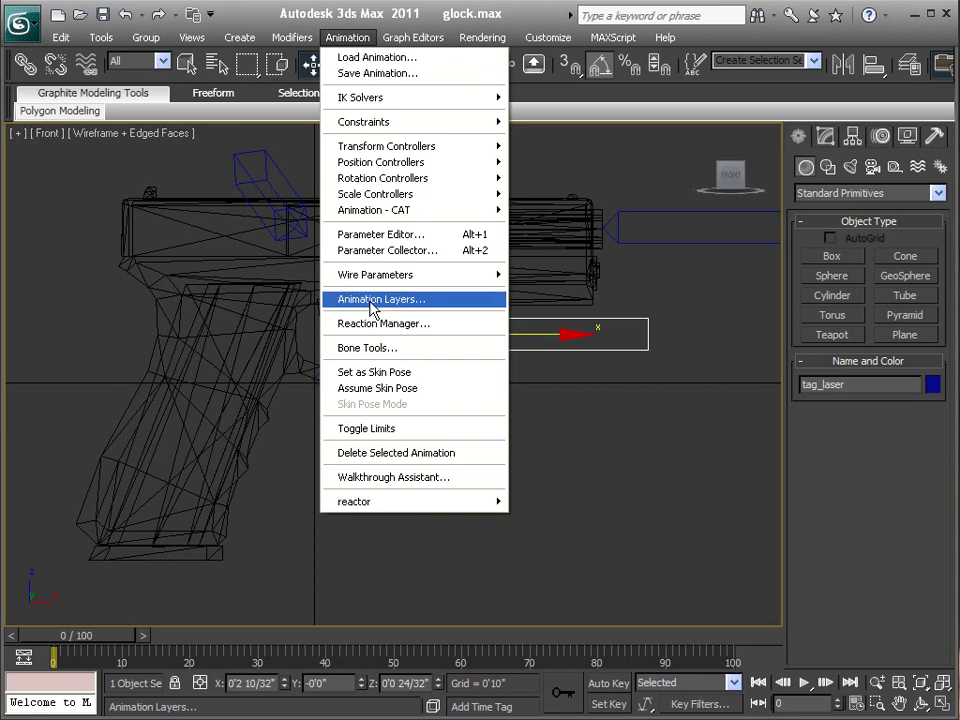
pyautogui.click(381, 348)
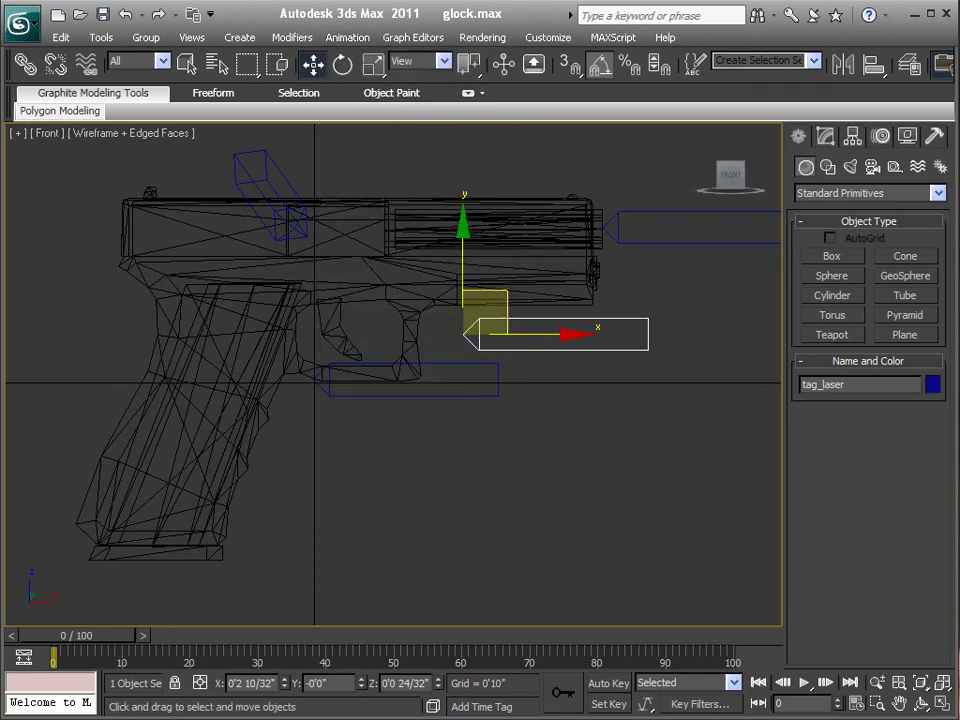
pyautogui.moveTo(100, 190); pyautogui.dragTo(574, 101)
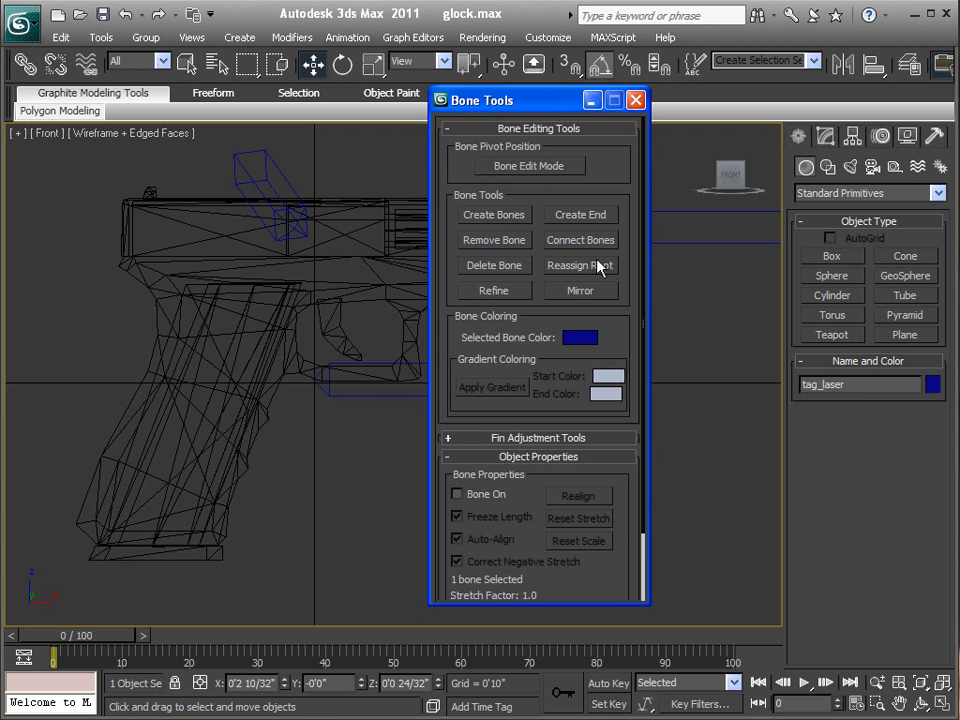
pyautogui.scroll(-3, 553, 290)
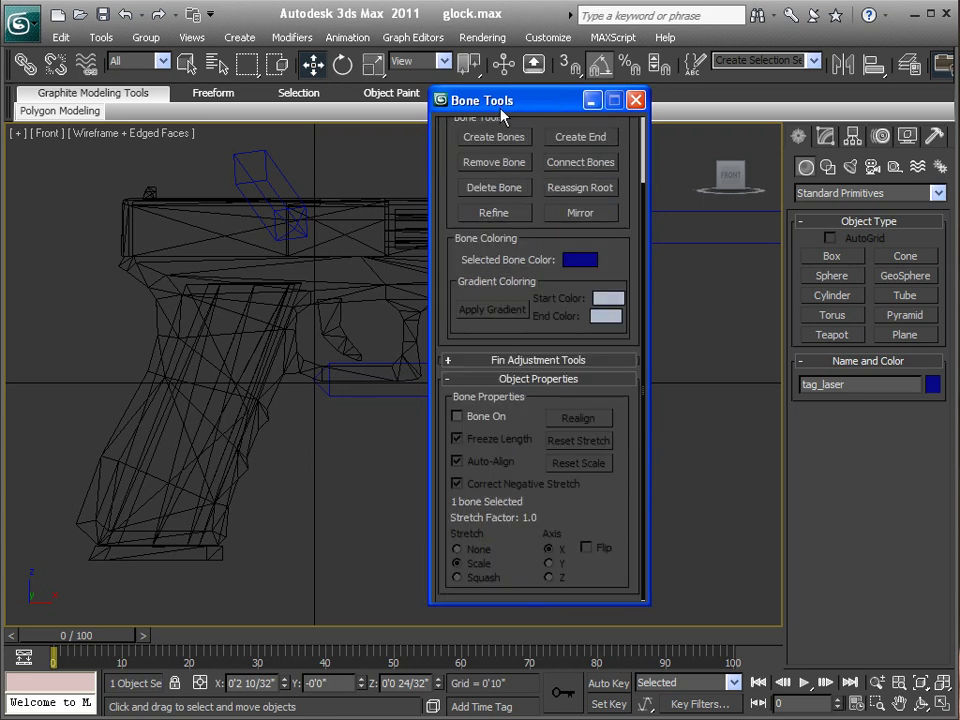
pyautogui.click(458, 417)
pyautogui.click(458, 417)
pyautogui.moveTo(529, 105); pyautogui.dragTo(694, 135)
pyautogui.click(797, 127)
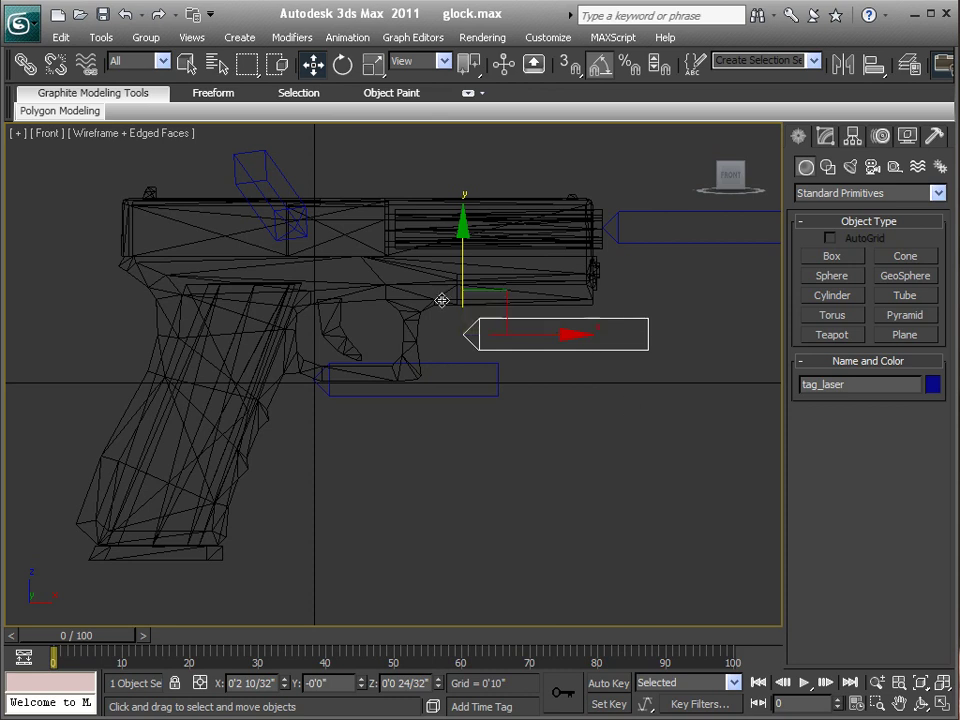
# Save glock.max and nudge the tag_laser box slightly along X
pyautogui.hotkey('ctrl', 's')
pyautogui.click(494, 298)
pyautogui.click(553, 350)
pyautogui.click(501, 305)
pyautogui.click(563, 349)
pyautogui.moveTo(561, 337)
pyautogui.mouseDown()
pyautogui.moveTo(577, 334)
pyautogui.moveTo(538, 336)
pyautogui.moveTo(558, 334)
pyautogui.mouseUp()
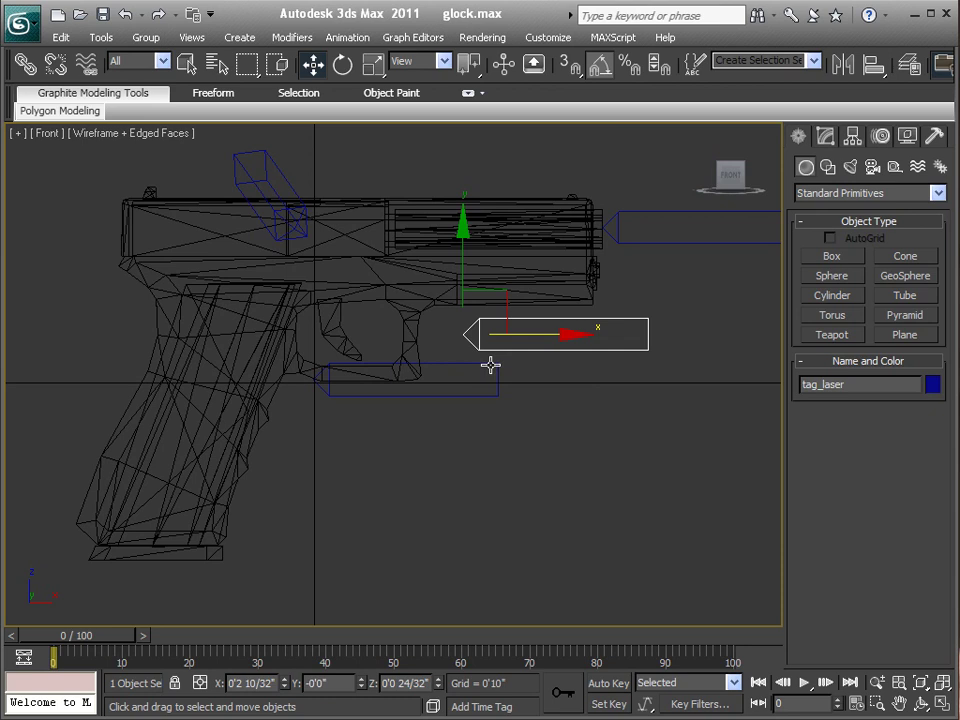
# Test-move tag_laser and settle it back level, then select tag_weapon and the muzzle tag
pyautogui.click(491, 366)
pyautogui.click(571, 341)
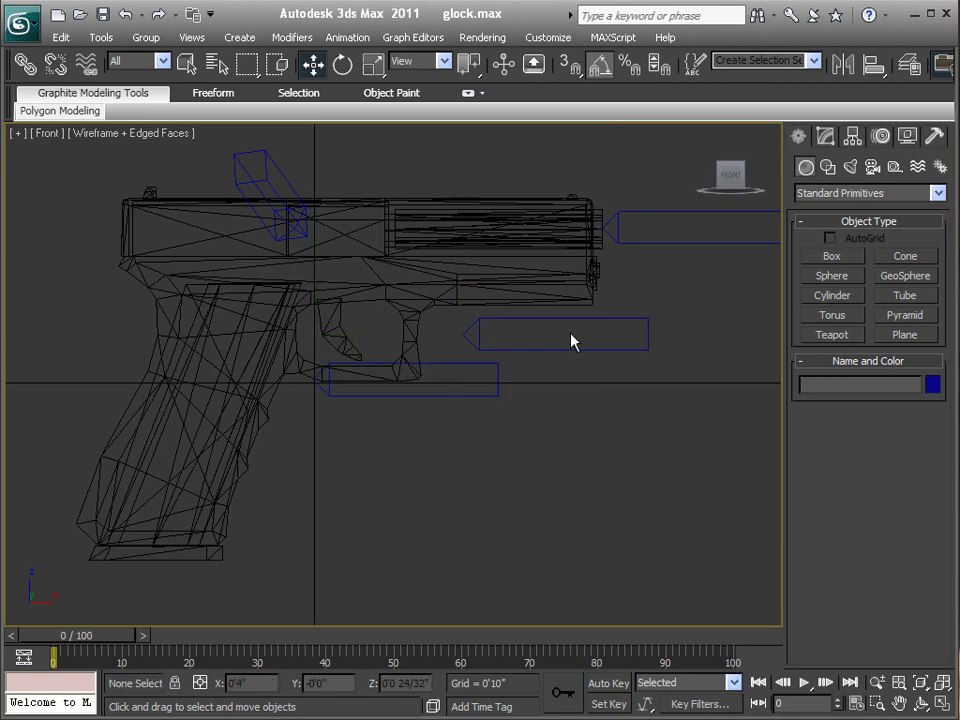
pyautogui.click(495, 375)
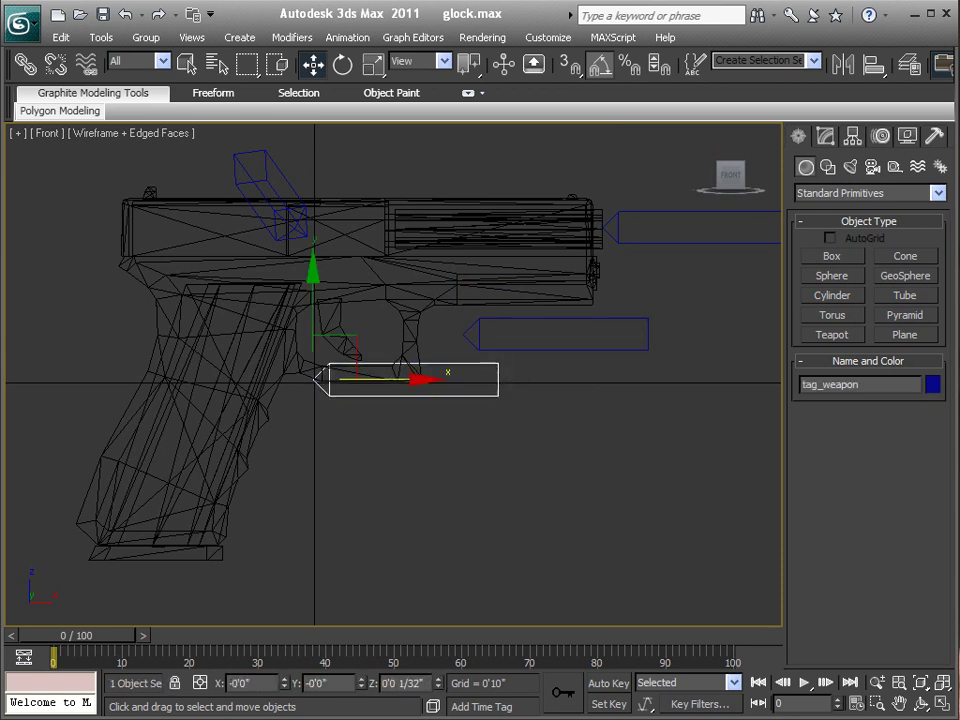
pyautogui.click(568, 409)
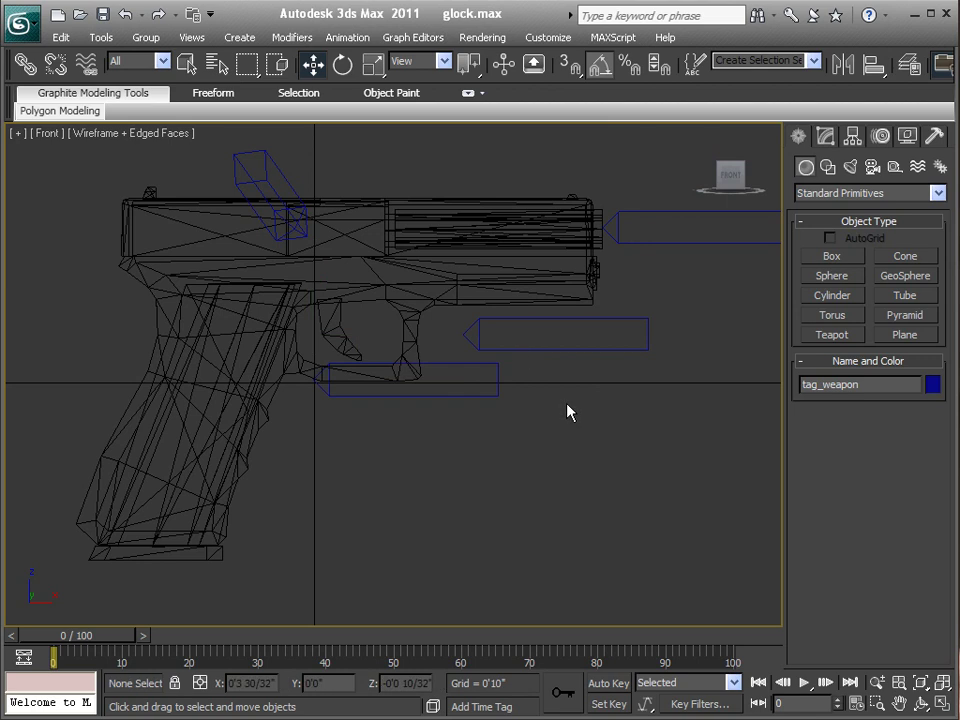
pyautogui.click(532, 350)
pyautogui.moveTo(536, 336); pyautogui.dragTo(572, 343)
pyautogui.moveTo(484, 270); pyautogui.dragTo(495, 358)
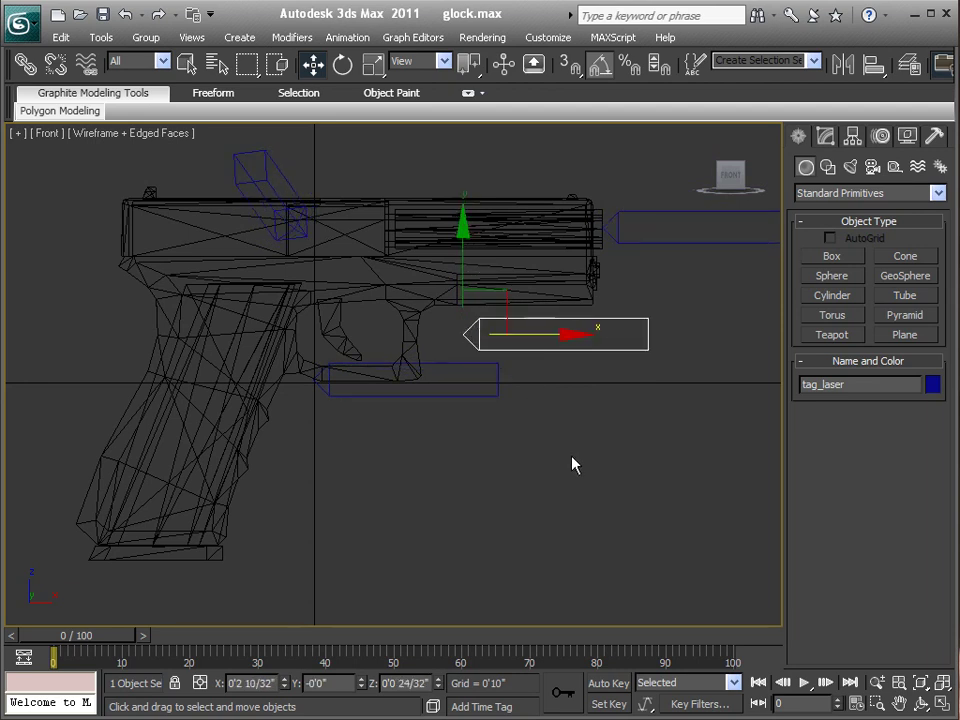
pyautogui.keyDown('ctrl'); pyautogui.click(497, 388); pyautogui.keyUp('ctrl')
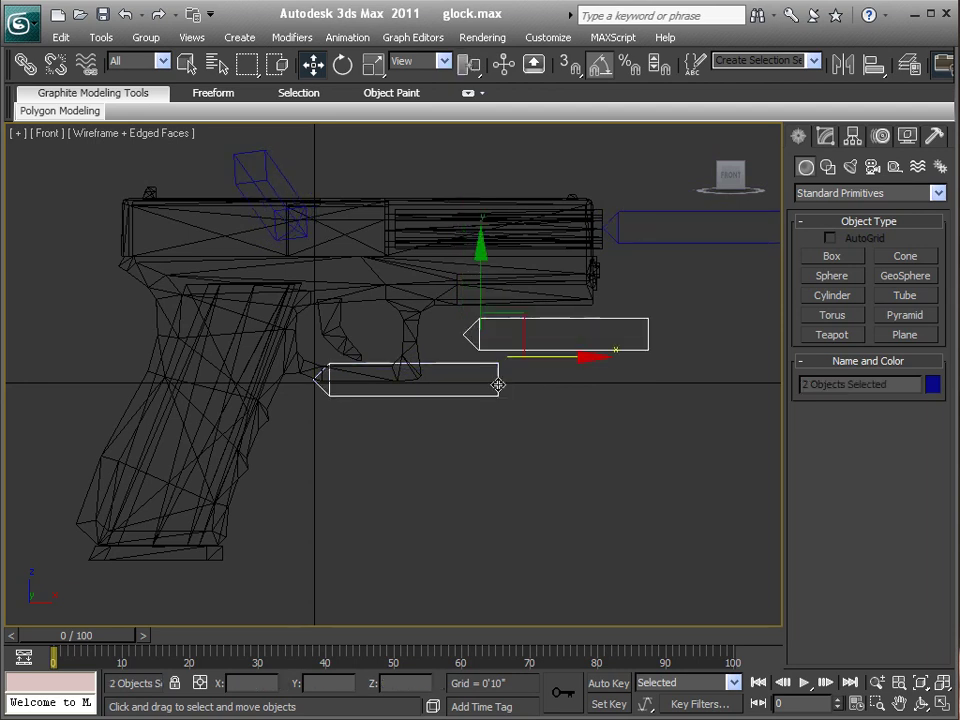
pyautogui.keyDown('ctrl'); pyautogui.click(682, 241); pyautogui.keyUp('ctrl')
# Add tag_eject to the selection, turn Bone On for all four tags, then deselect
pyautogui.keyDown('ctrl'); pyautogui.click(257, 152); pyautogui.keyUp('ctrl')
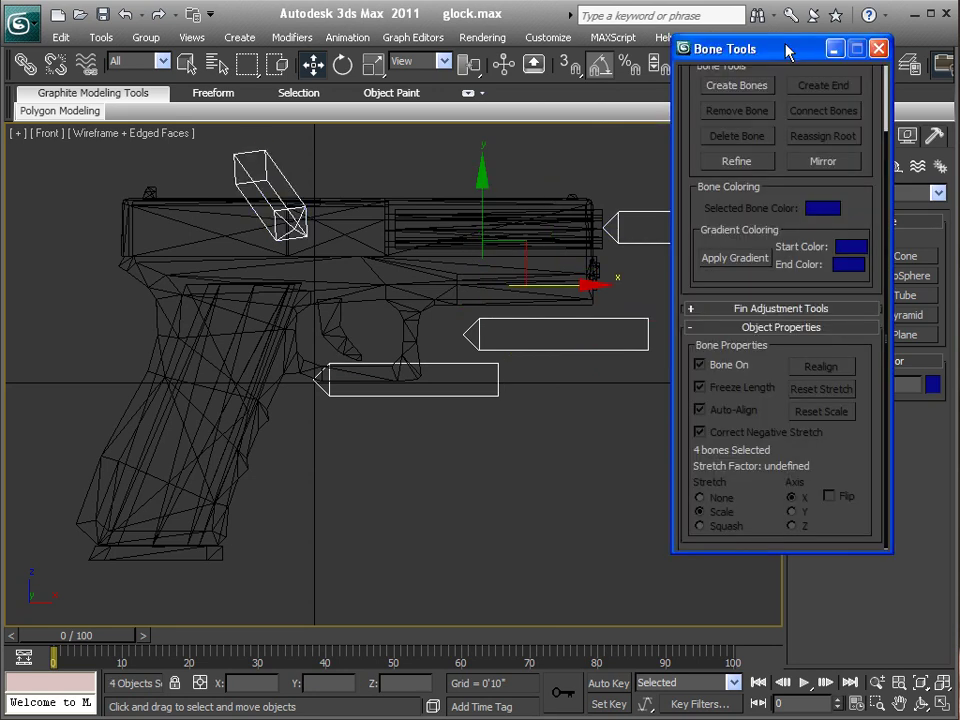
pyautogui.click(698, 365)
pyautogui.click(878, 48)
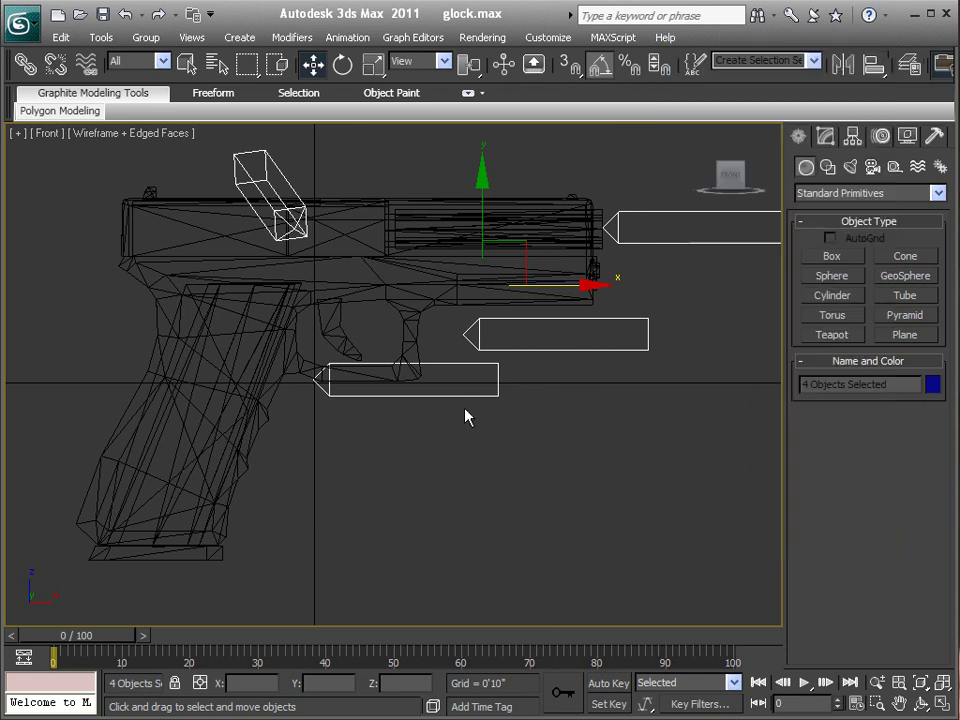
pyautogui.click(396, 488)
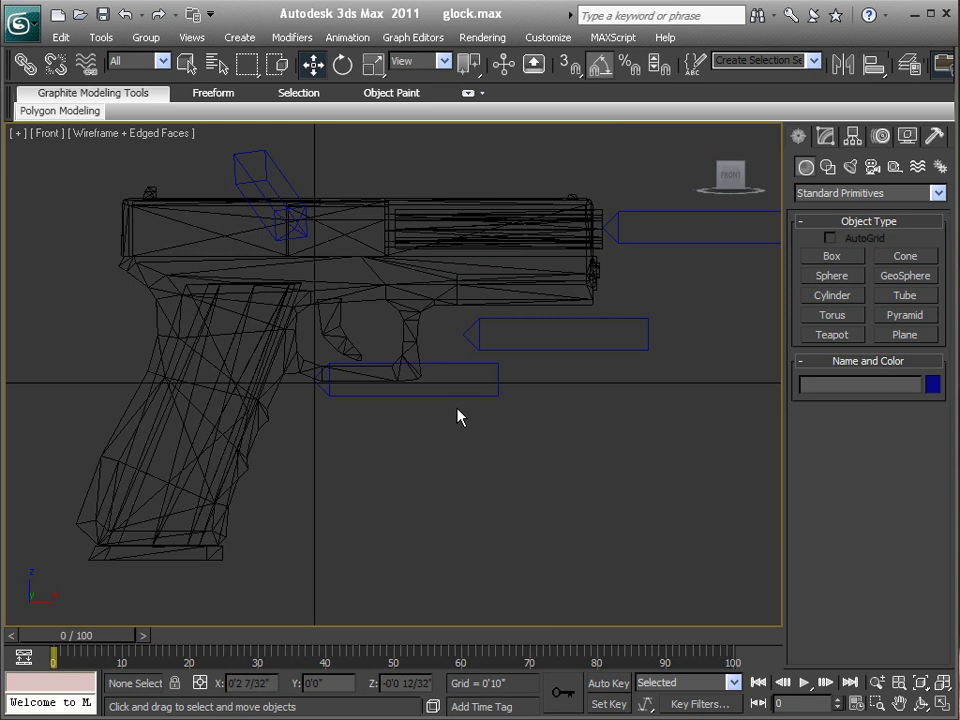
# Select glock_trigger and delete its old Skin modifier in the Modify panel
pyautogui.scroll(-2, 456, 424)
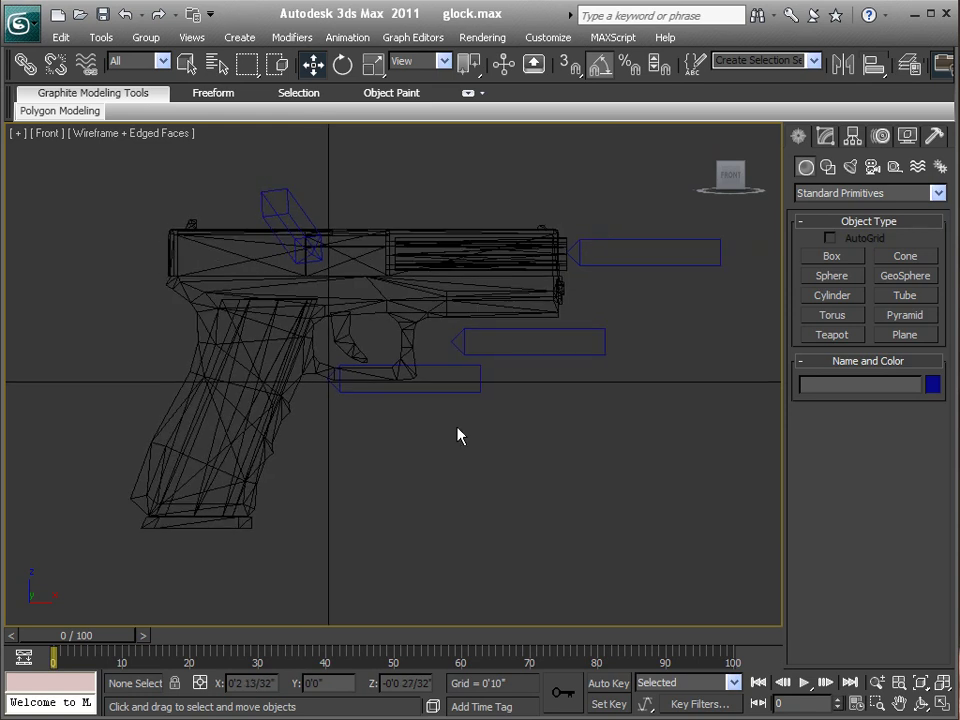
pyautogui.click(340, 293)
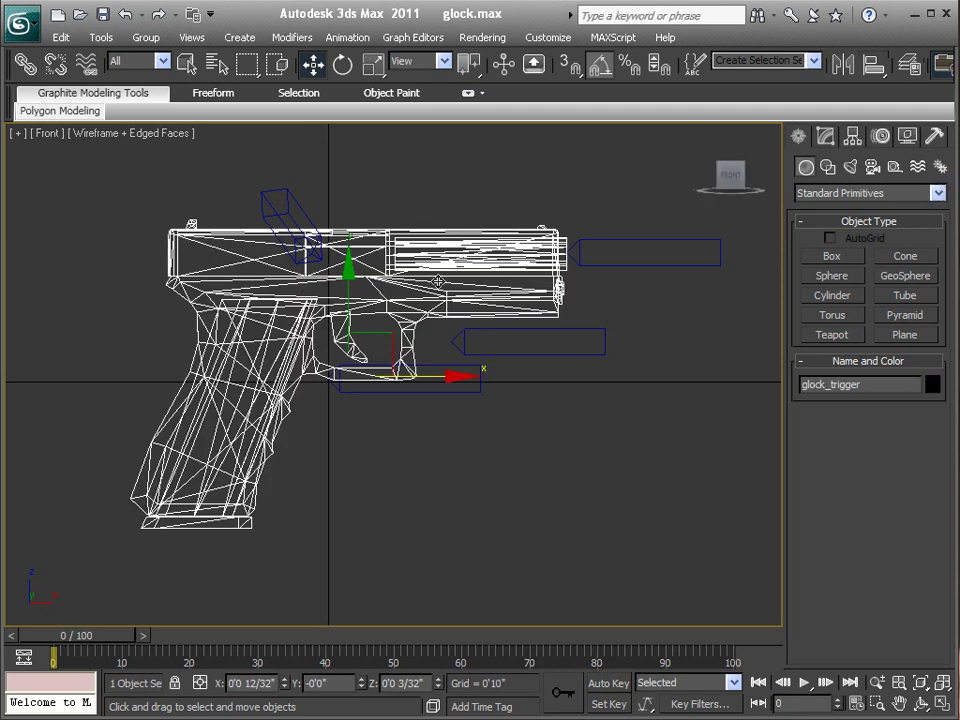
pyautogui.click(937, 193)
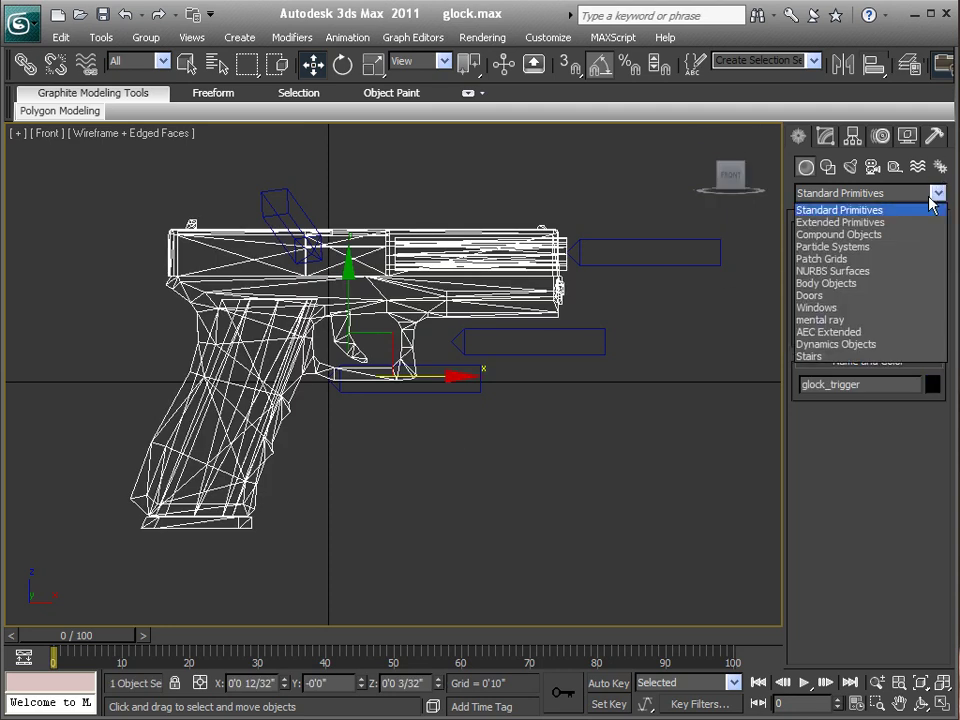
pyautogui.click(820, 139)
pyautogui.click(820, 139)
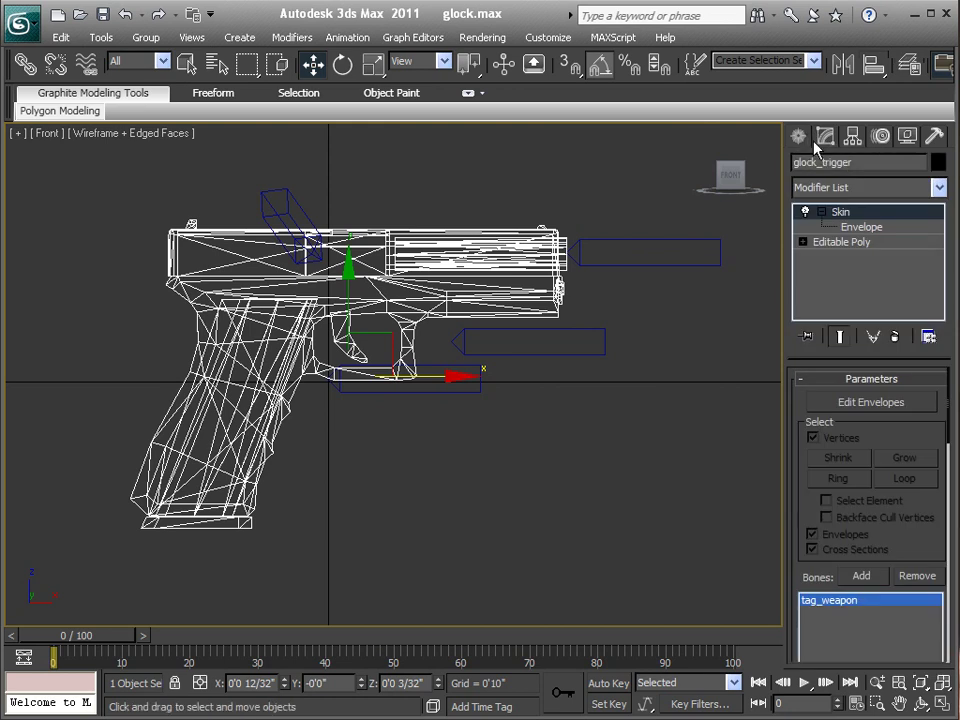
pyautogui.rightClick(845, 212)
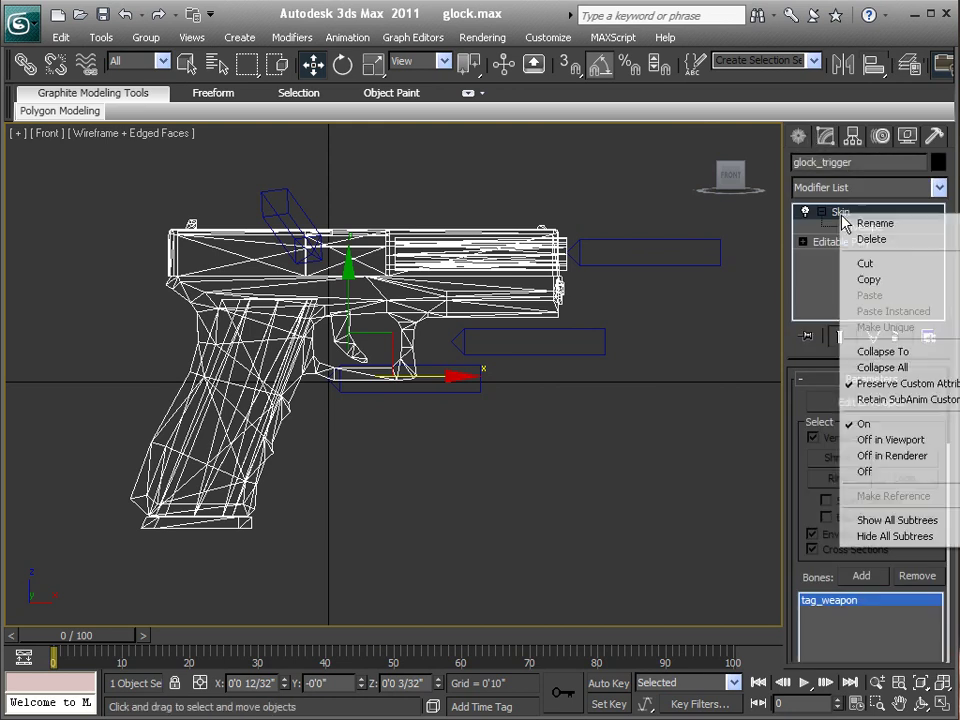
pyautogui.click(871, 240)
# Apply a new Skin modifier from the Modifier List, toggle Edit Envelopes, and bring up the Add bones list
pyautogui.click(938, 187)
pyautogui.scroll(6, 940, 228)
pyautogui.scroll(-20, 921, 495)
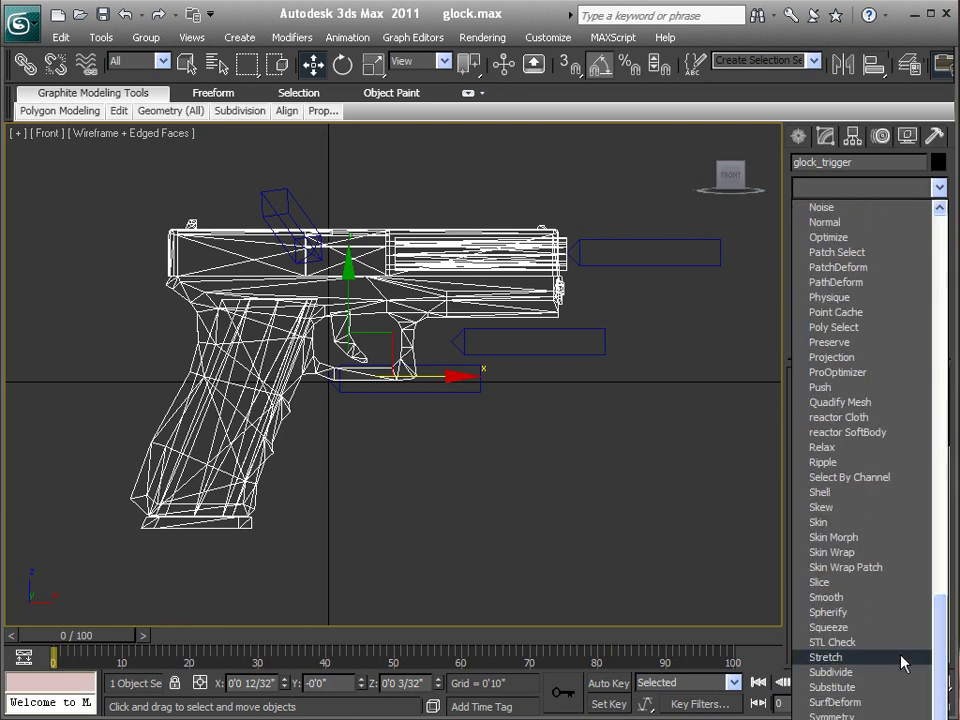
pyautogui.click(881, 522)
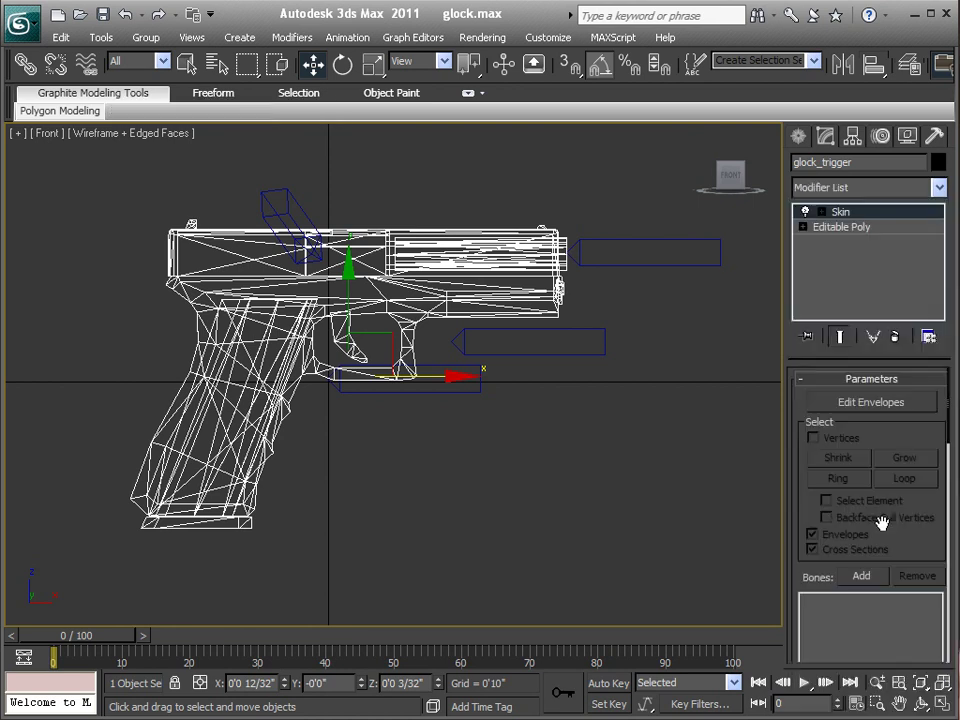
pyautogui.click(880, 405)
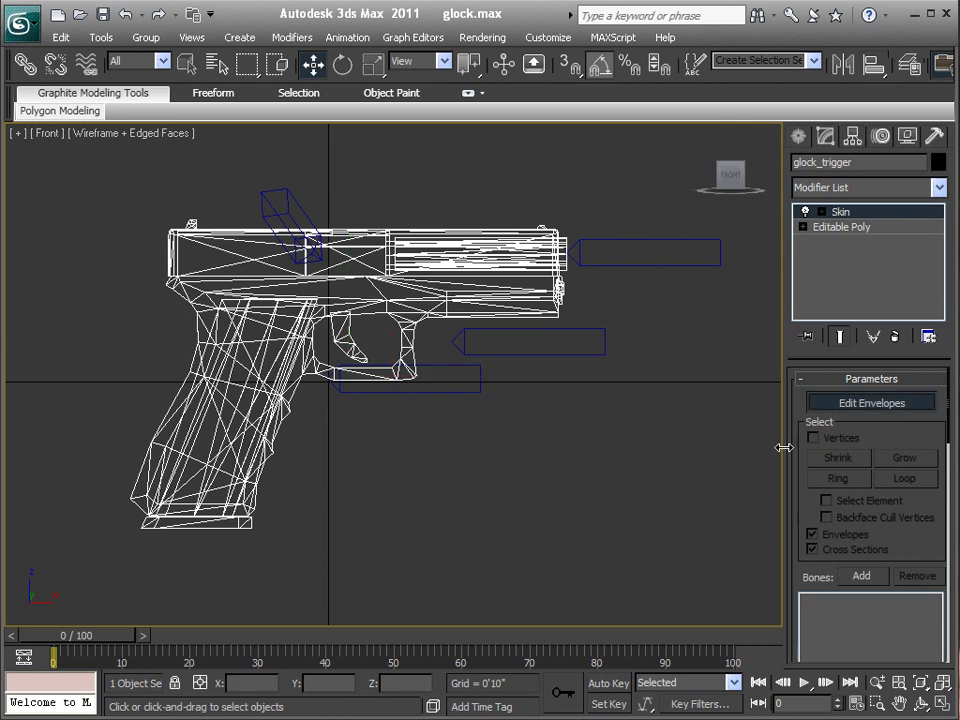
pyautogui.click(818, 401)
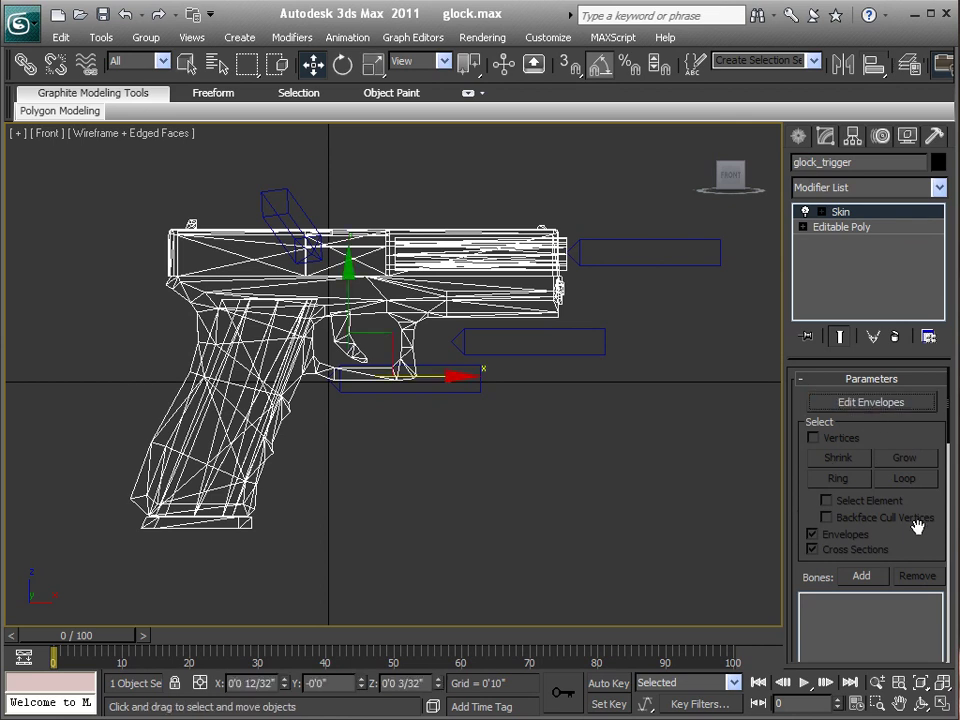
pyautogui.click(861, 576)
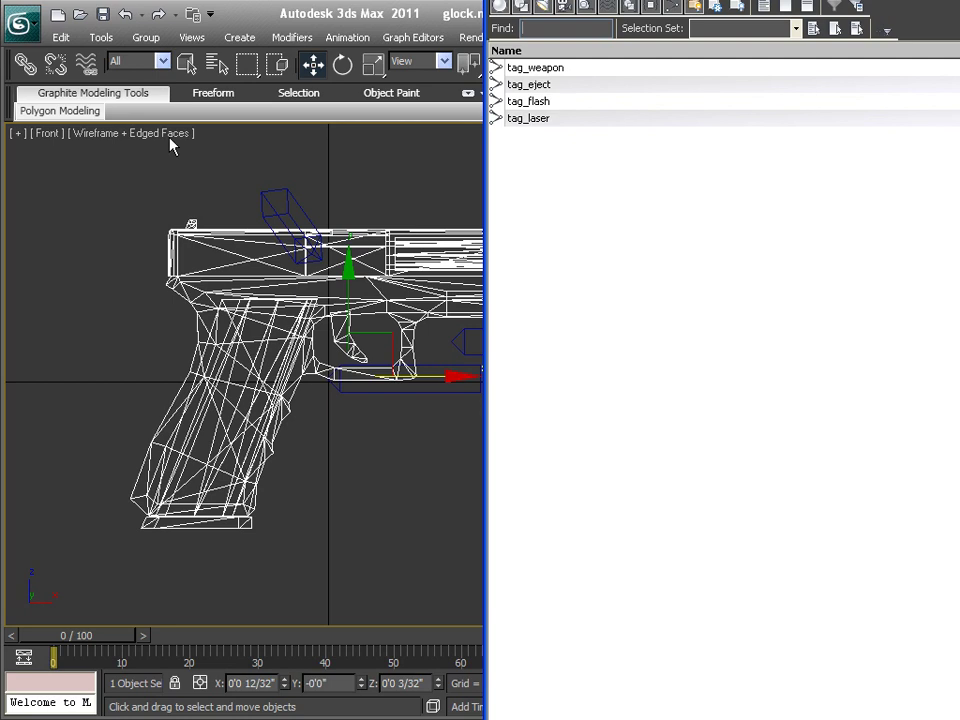
# Add tag_weapon, tag_eject, tag_flash and tag_laser as Skin bones, then deselect the mesh
pyautogui.press('Down')
pyautogui.hotkey('shift', 'Down')
pyautogui.hotkey('shift', 'Down')
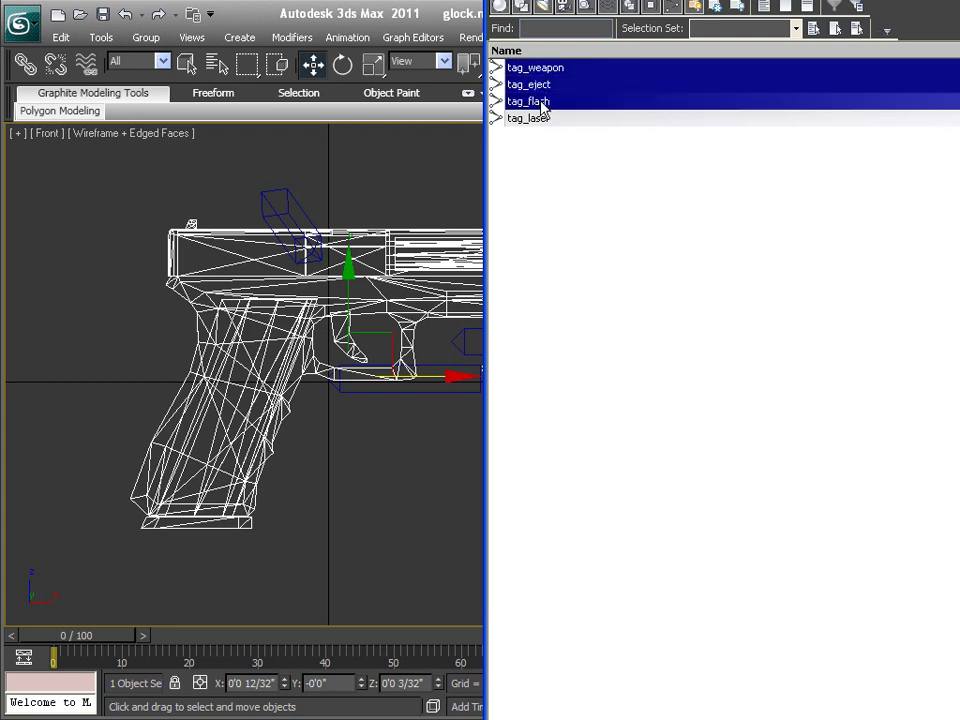
pyautogui.keyDown('shift'); pyautogui.click(548, 124); pyautogui.keyUp('shift')
pyautogui.press('Return')
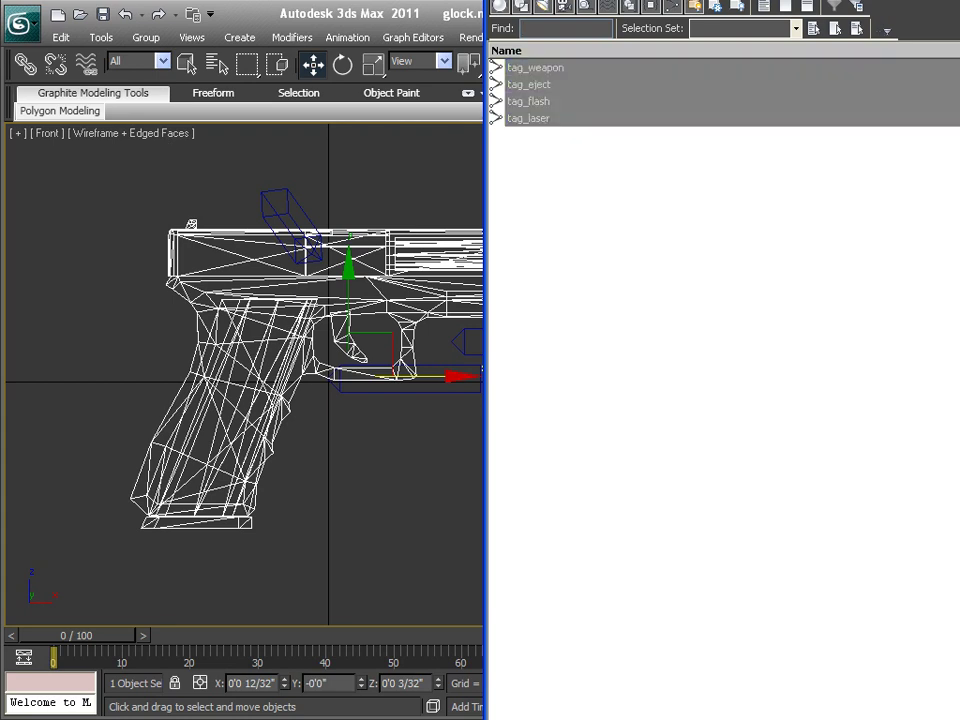
pyautogui.click(472, 574)
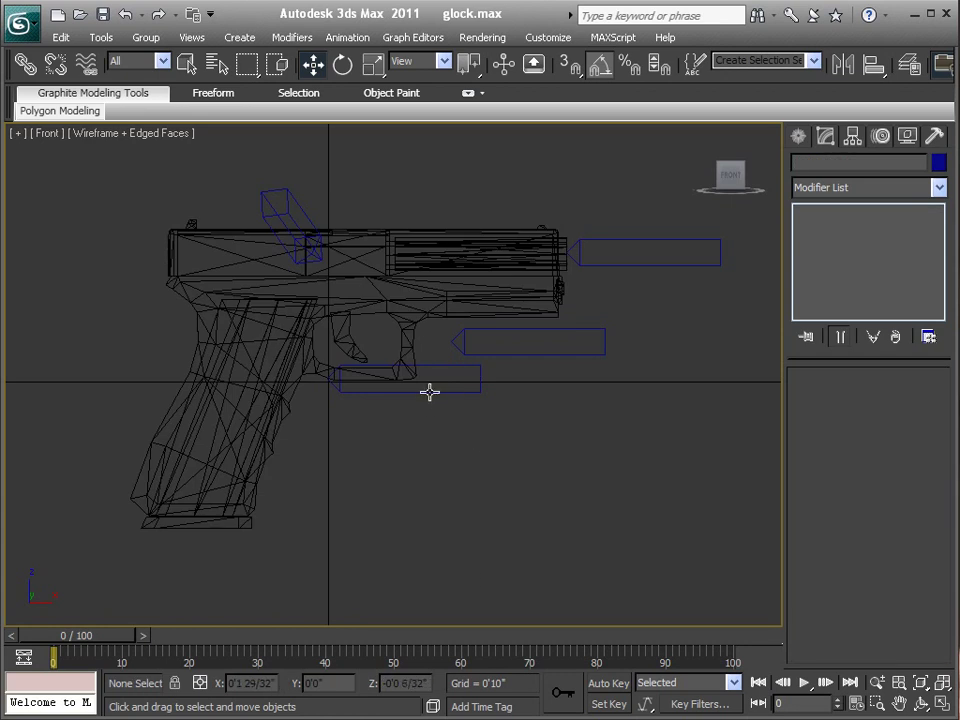
# Move tag_weapon and tag_flash to check the gun follows, restore them, and reselect glock_trigger
pyautogui.click(431, 386)
pyautogui.moveTo(346, 333)
pyautogui.mouseDown()
pyautogui.moveTo(401, 281)
pyautogui.moveTo(367, 292)
pyautogui.moveTo(396, 261)
pyautogui.moveTo(446, 328)
pyautogui.moveTo(350, 356)
pyautogui.mouseUp()
pyautogui.hotkey('ctrl', 'z')
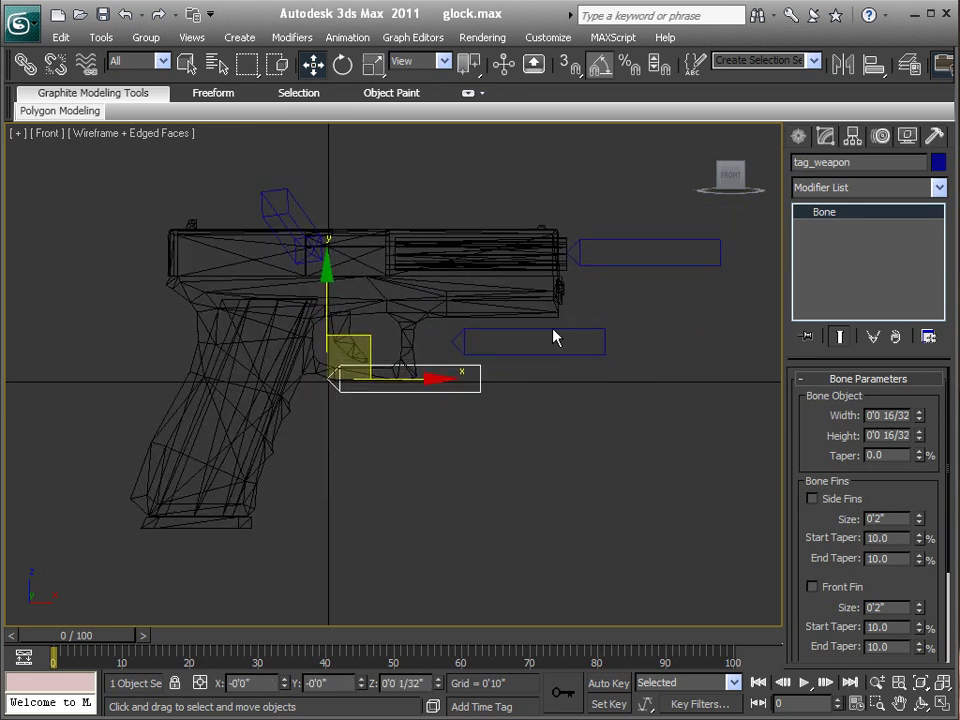
pyautogui.click(587, 242)
pyautogui.moveTo(636, 249); pyautogui.dragTo(588, 252)
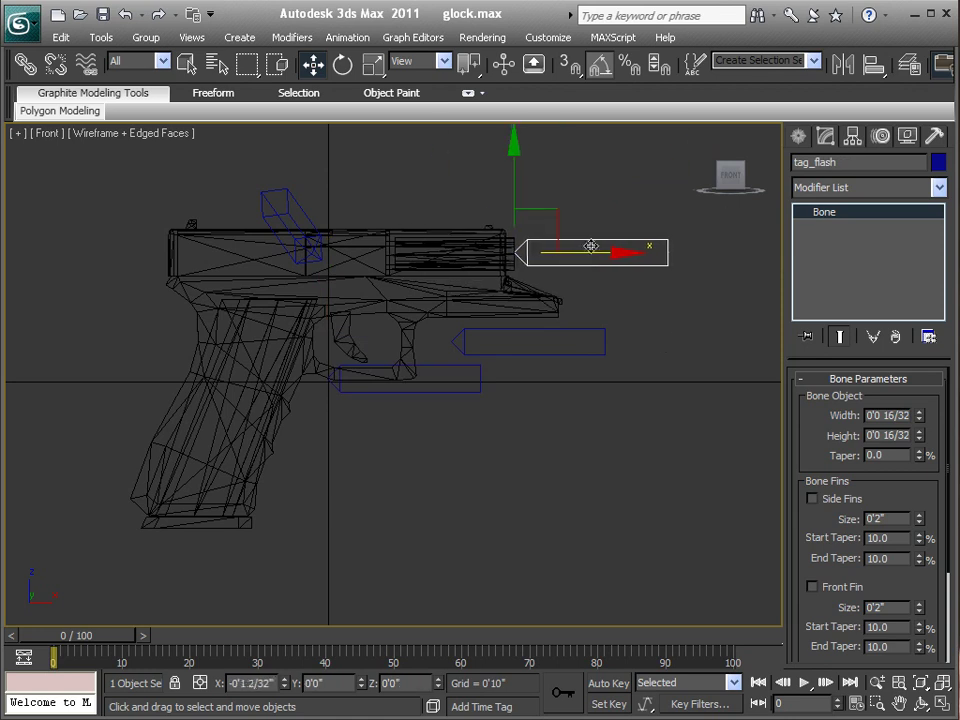
pyautogui.hotkey('ctrl', 'x')
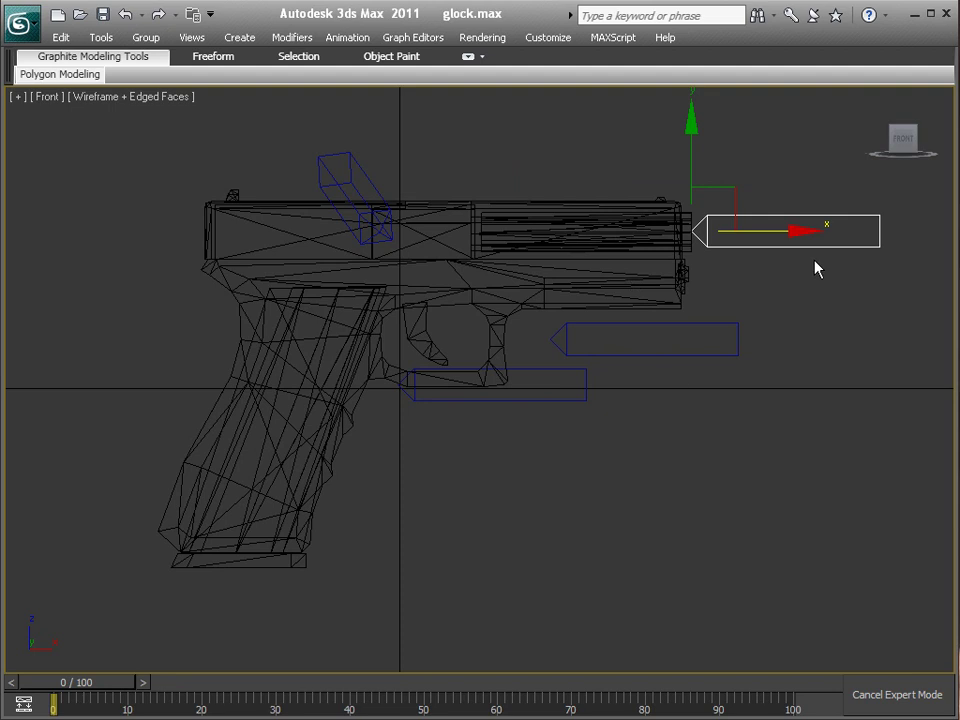
pyautogui.click(587, 225)
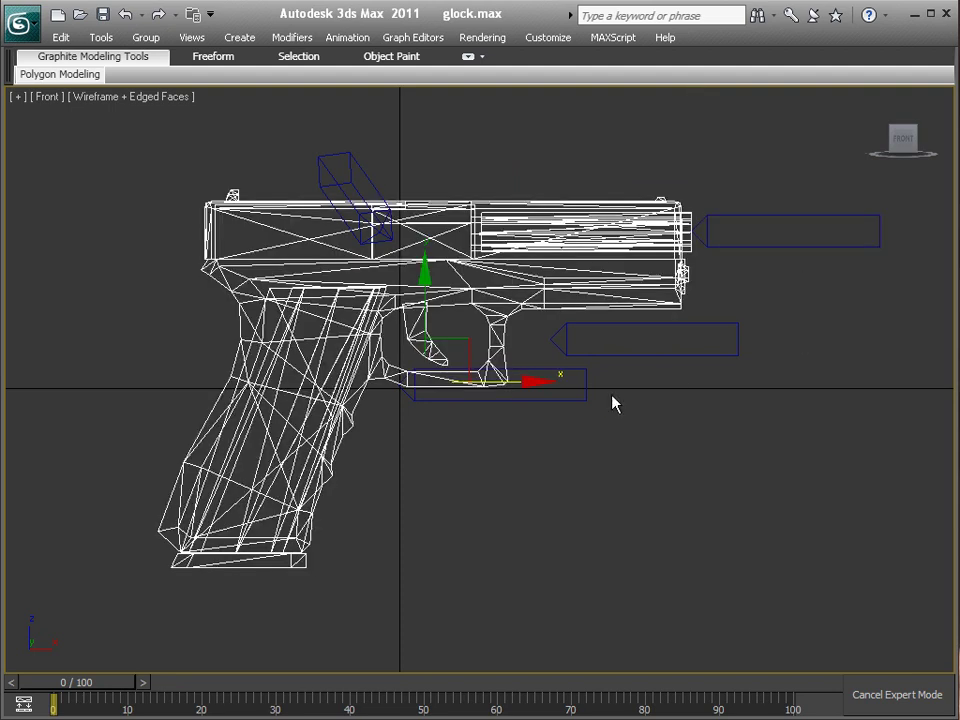
pyautogui.hotkey('ctrl', 'x')
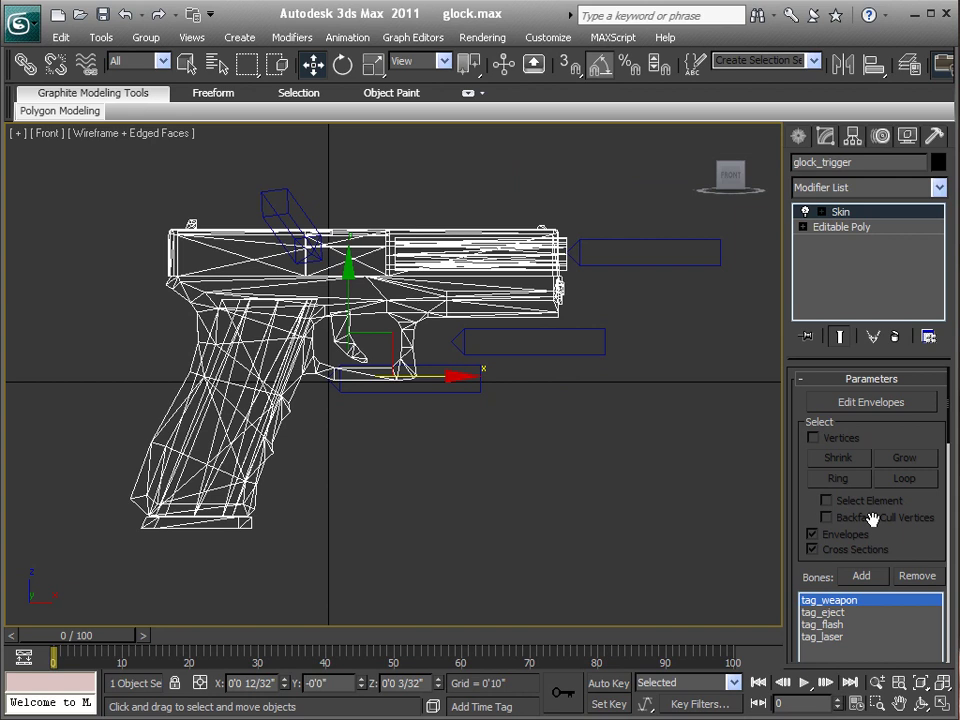
# Enable Edit Envelopes with Vertices on, select all gun vertices, review Weight Properties, then exit
pyautogui.moveTo(903, 538); pyautogui.dragTo(857, 574)
pyautogui.click(850, 404)
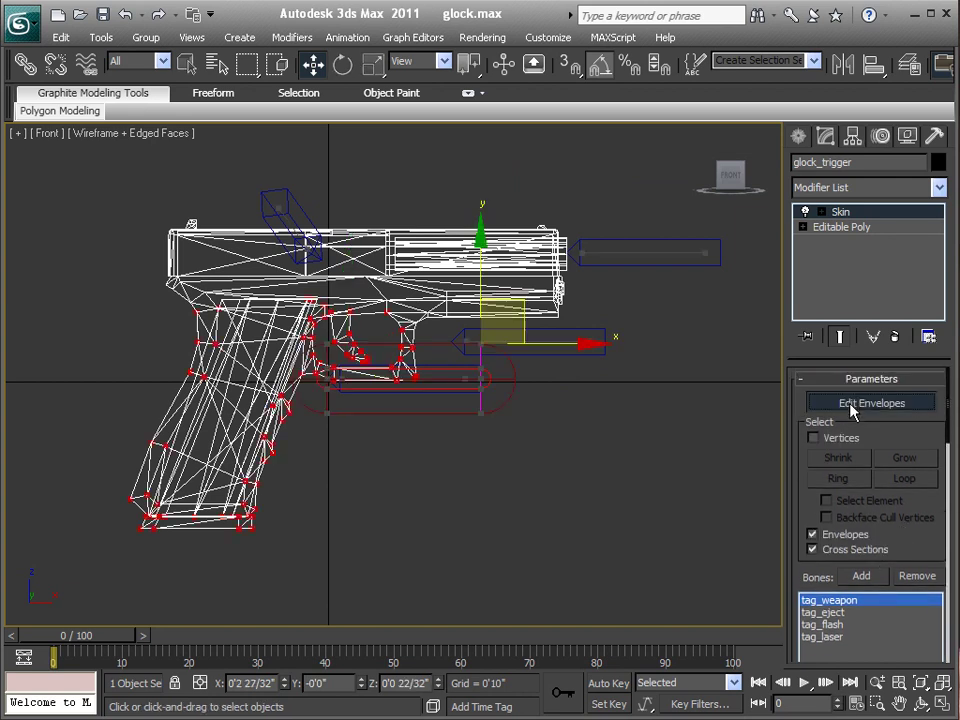
pyautogui.click(813, 437)
pyautogui.moveTo(634, 161); pyautogui.dragTo(60, 598)
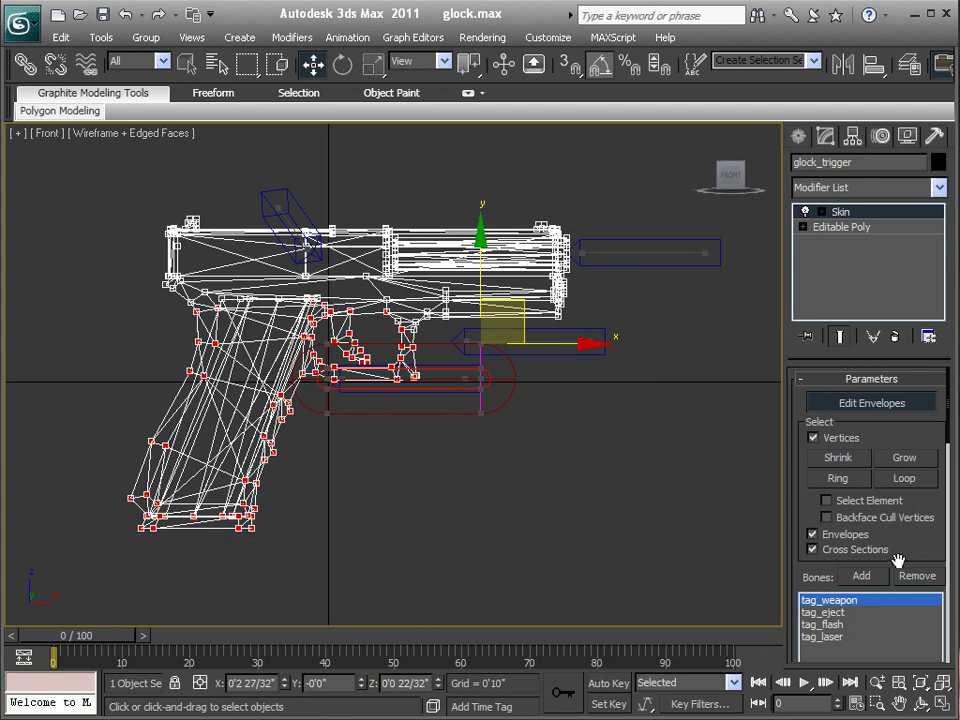
pyautogui.moveTo(898, 557); pyautogui.dragTo(875, 295)
pyautogui.scroll(-2, 861, 459)
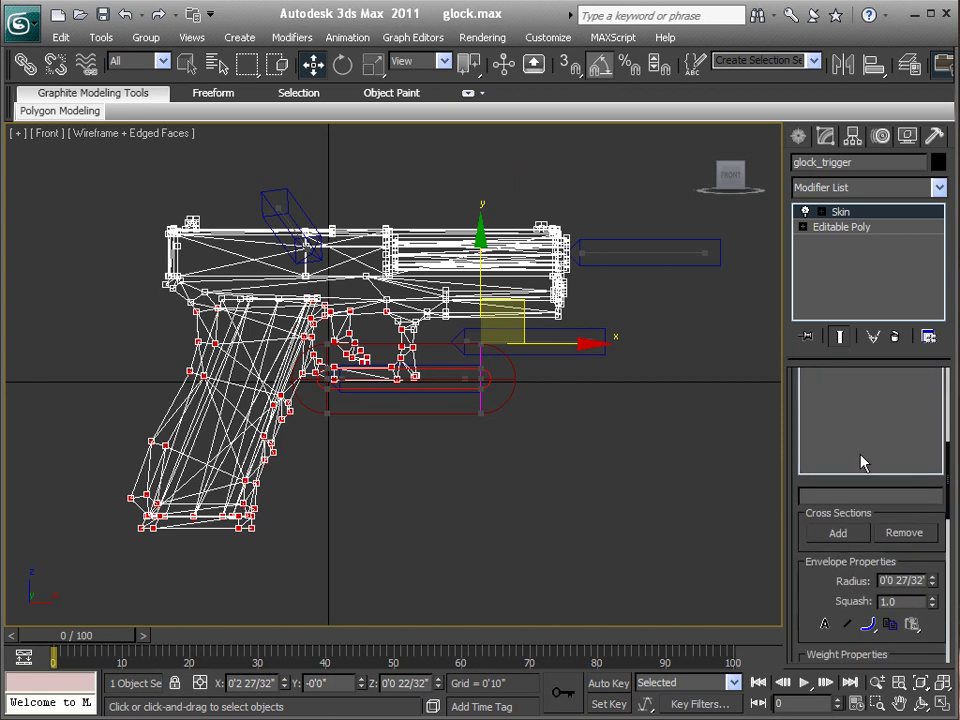
pyautogui.moveTo(922, 647)
pyautogui.mouseDown()
pyautogui.moveTo(921, 529)
pyautogui.moveTo(900, 461)
pyautogui.mouseUp()
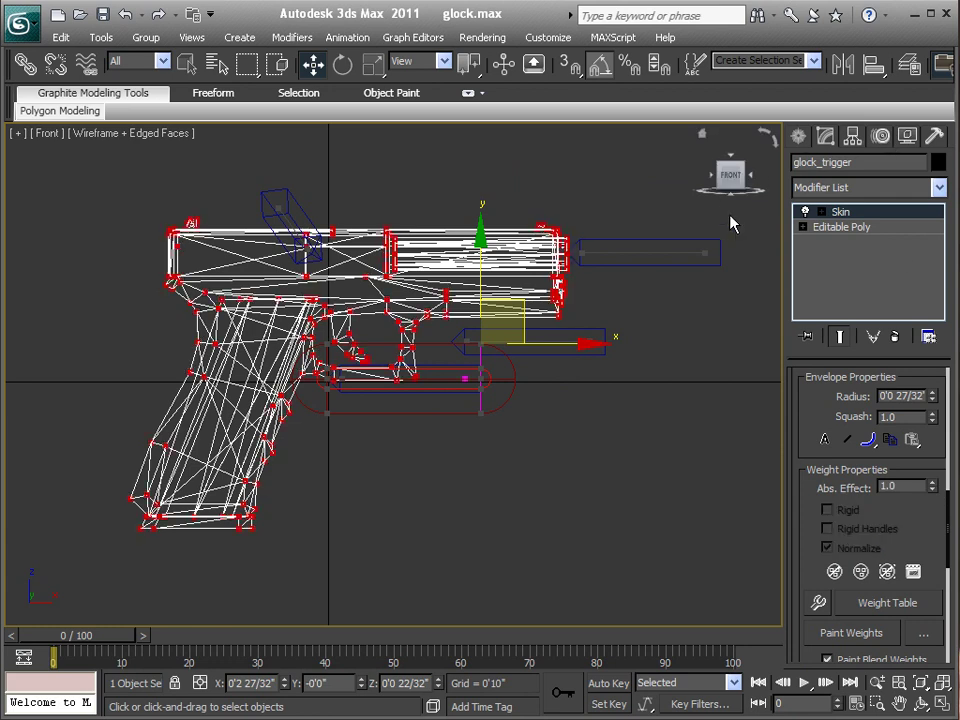
pyautogui.click(841, 213)
# Nudge tag_flash slightly forward along X, then move tag_eject and undo that move
pyautogui.click(666, 266)
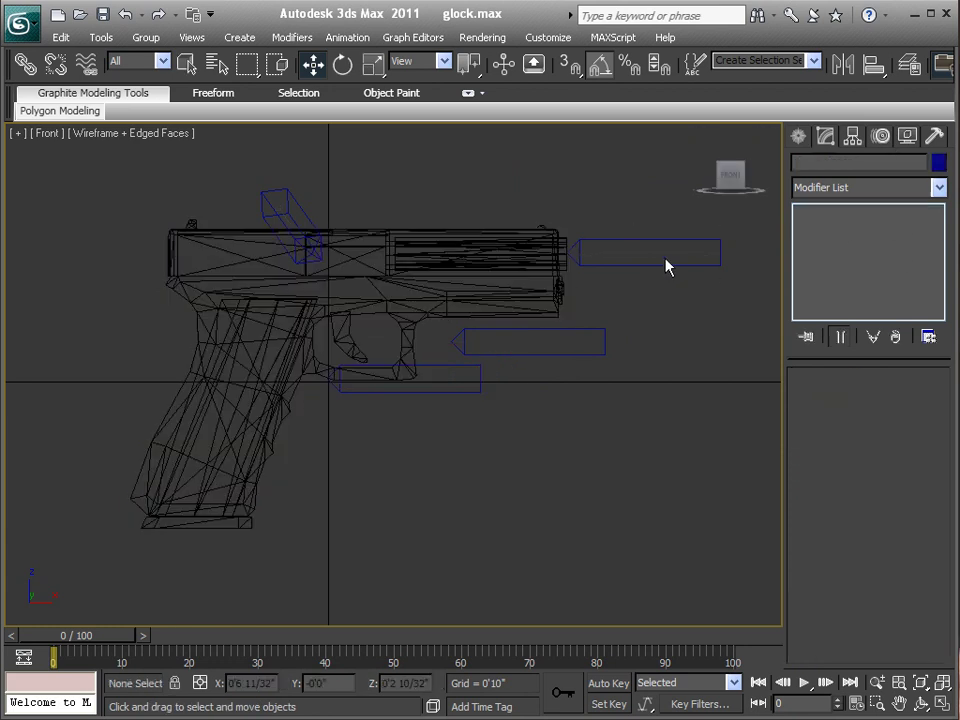
pyautogui.click(632, 255)
pyautogui.moveTo(632, 255)
pyautogui.mouseDown()
pyautogui.moveTo(606, 268)
pyautogui.moveTo(638, 266)
pyautogui.mouseUp()
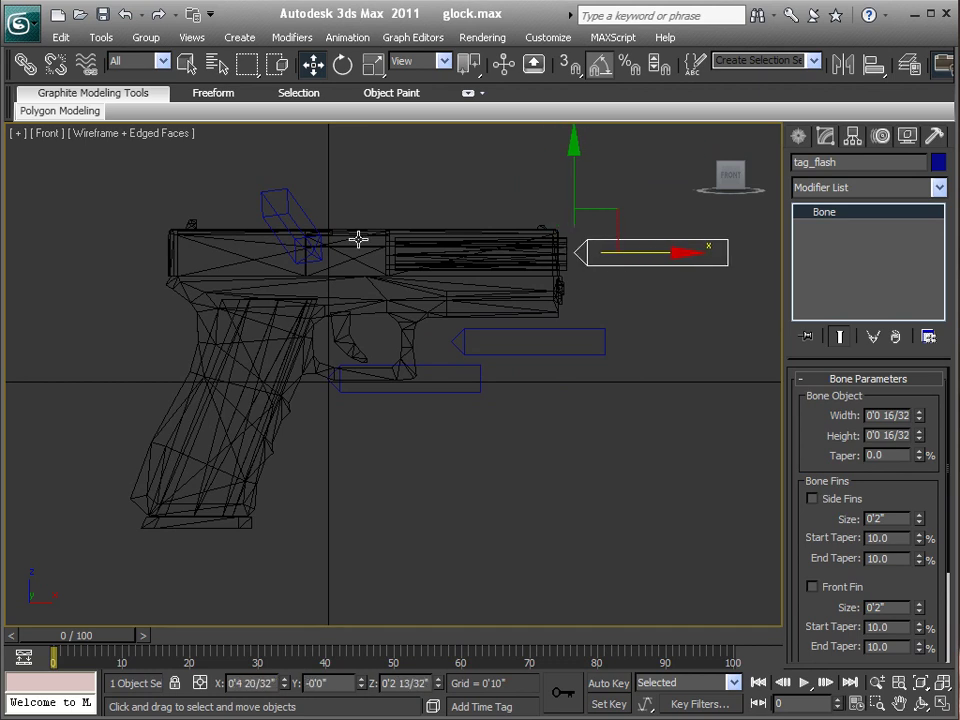
pyautogui.click(285, 214)
pyautogui.click(274, 208)
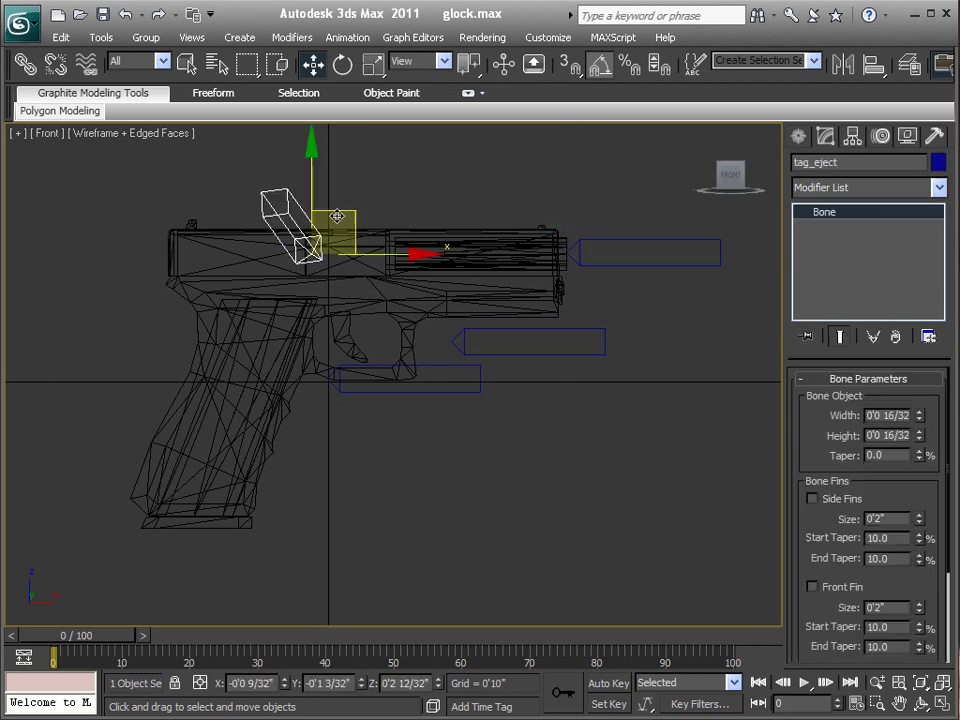
pyautogui.moveTo(328, 214); pyautogui.dragTo(344, 212)
pyautogui.hotkey('ctrl', 'z')
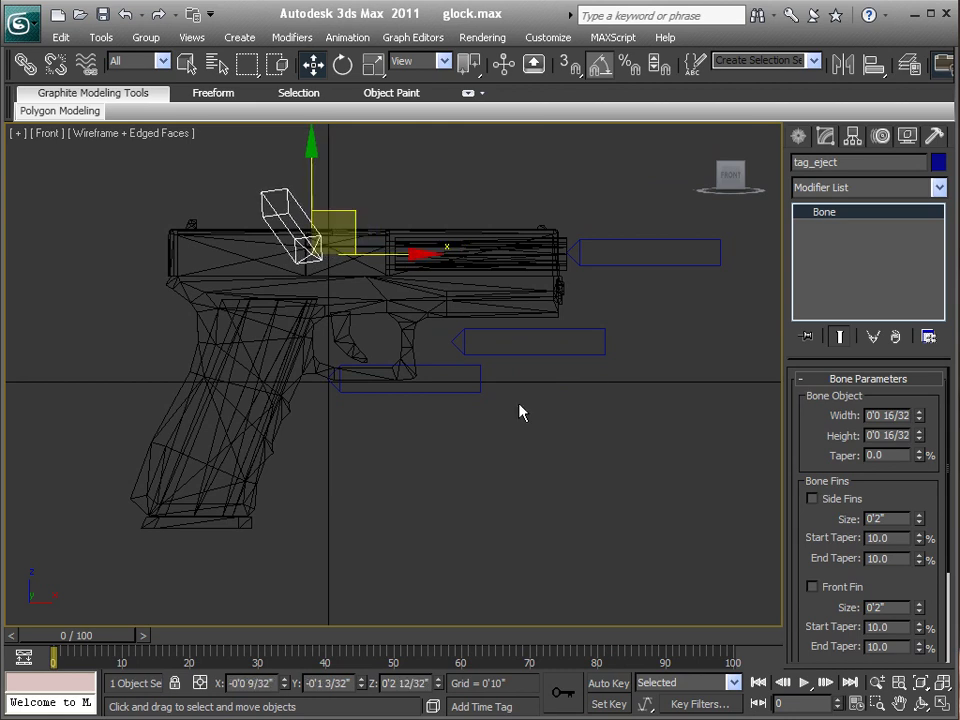